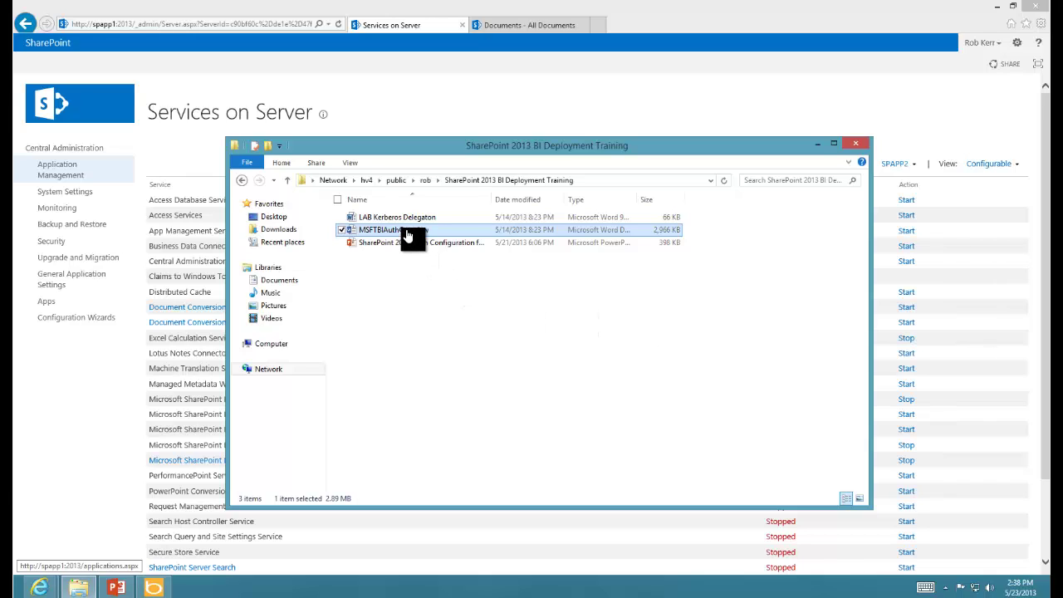
- Open the MSFTBIAuthOverview document and skim its authentication architecture sections and diagrams
left_click(408, 308)
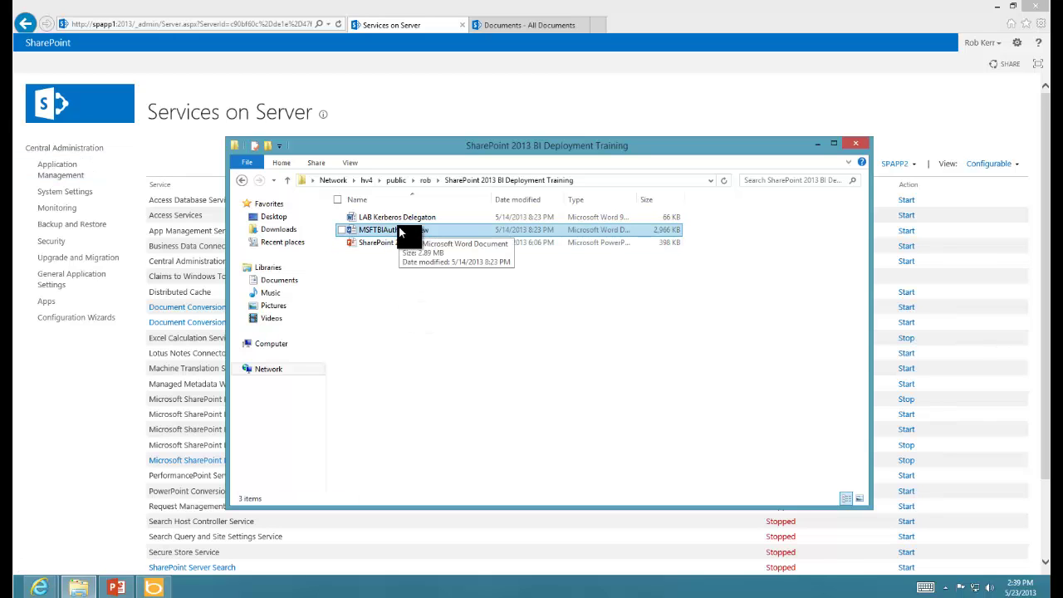
double_click(398, 228)
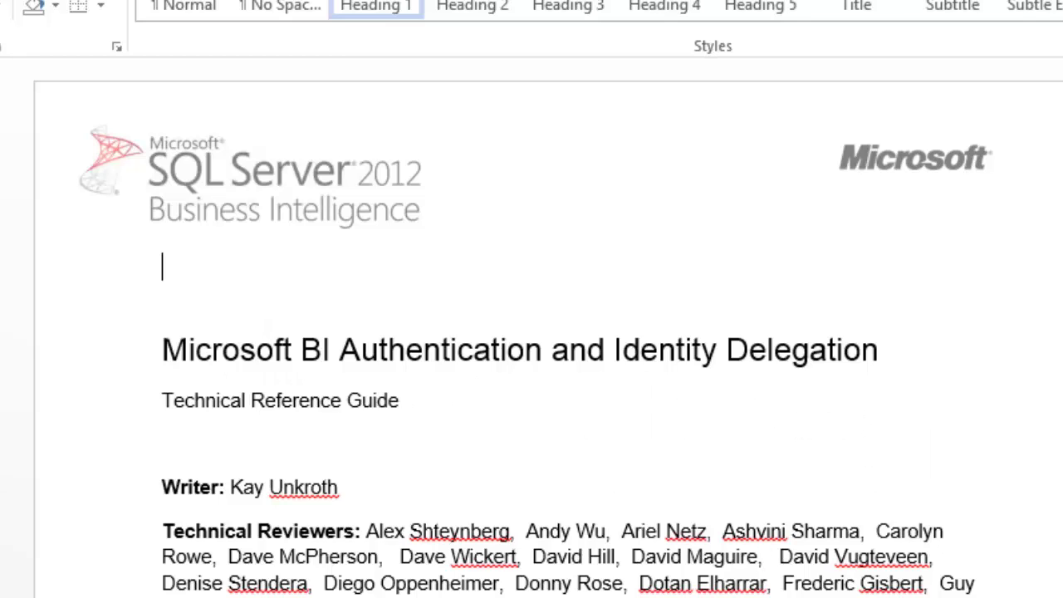
scroll(532, 332, "down", 20)
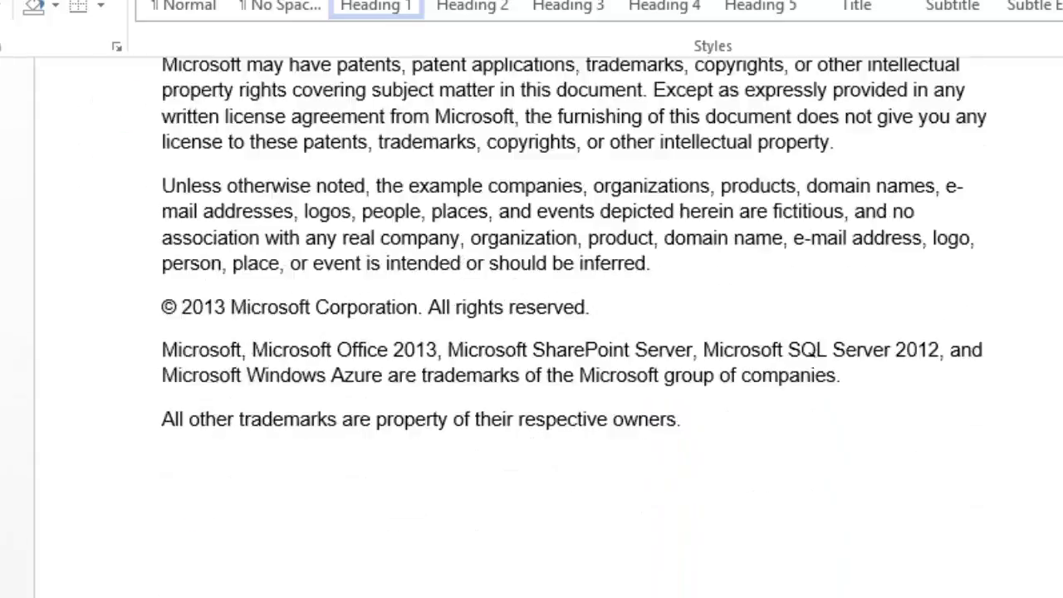
scroll(532, 333, "down", 15)
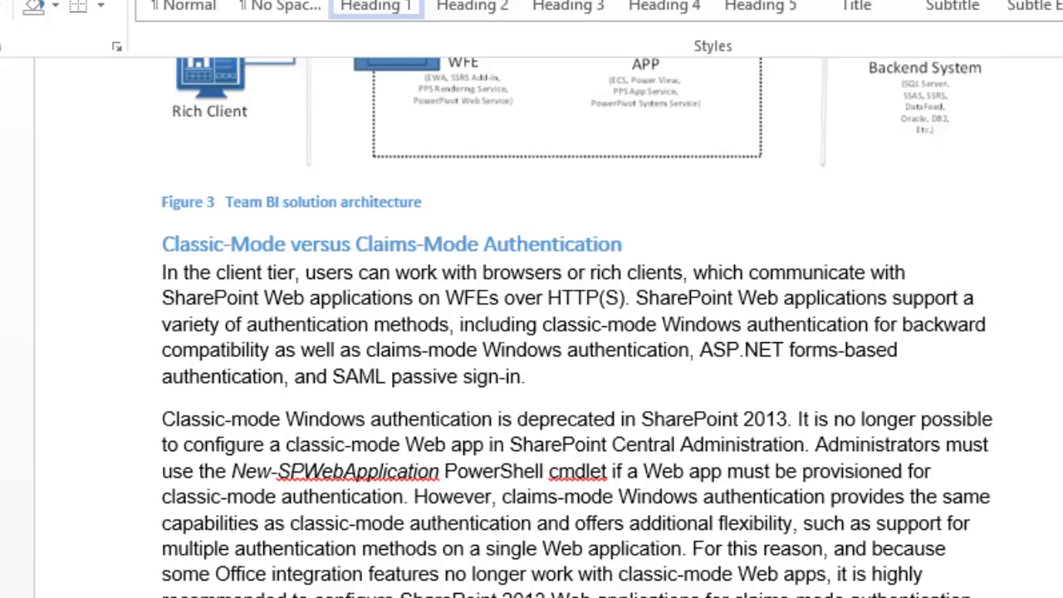
scroll(531, 332, "down", 15)
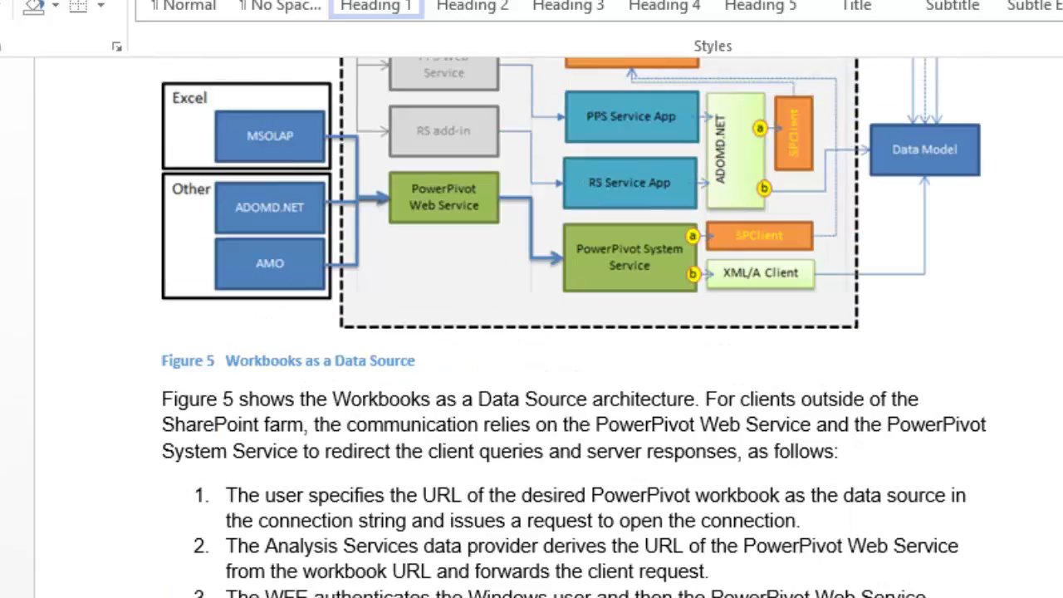
scroll(531, 332, "down", 20)
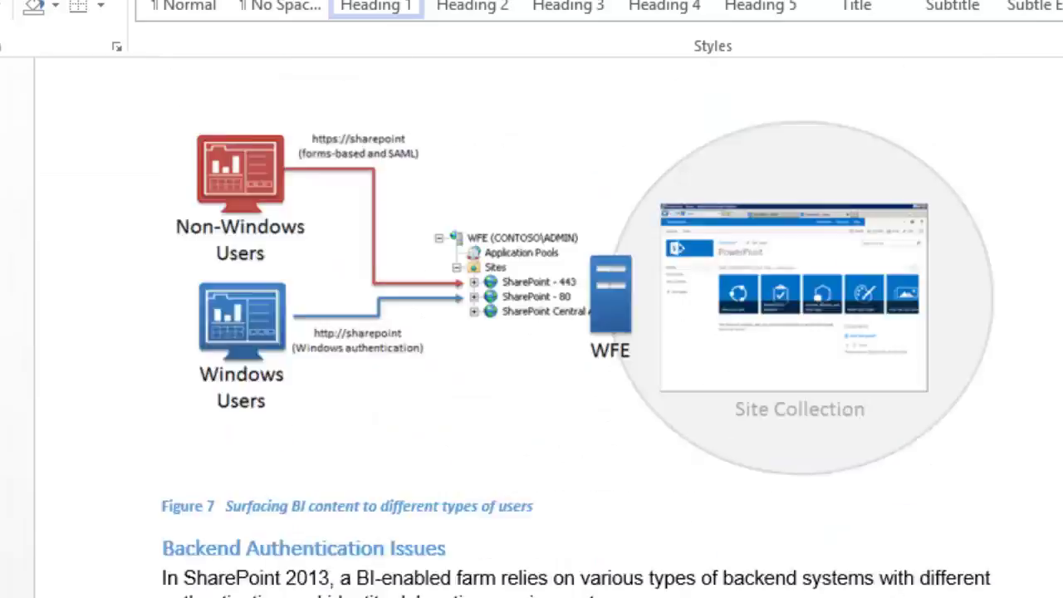
scroll(532, 332, "down", 20)
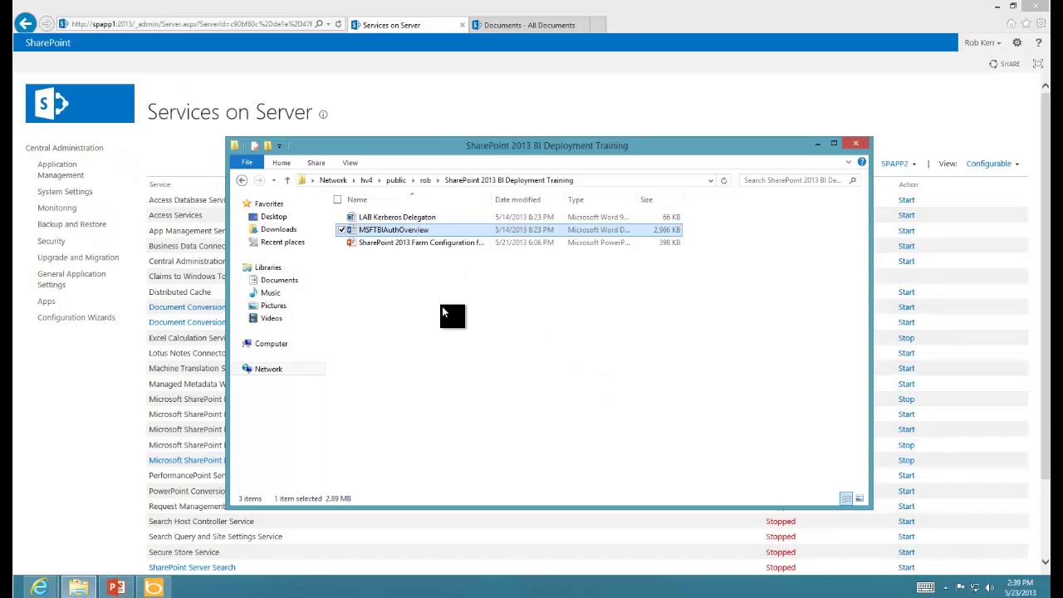
- Open the LAB Kerberos Delegaton document and read from the prerequisites to the Service Profile Names section's SPN entries
double_click(387, 217)
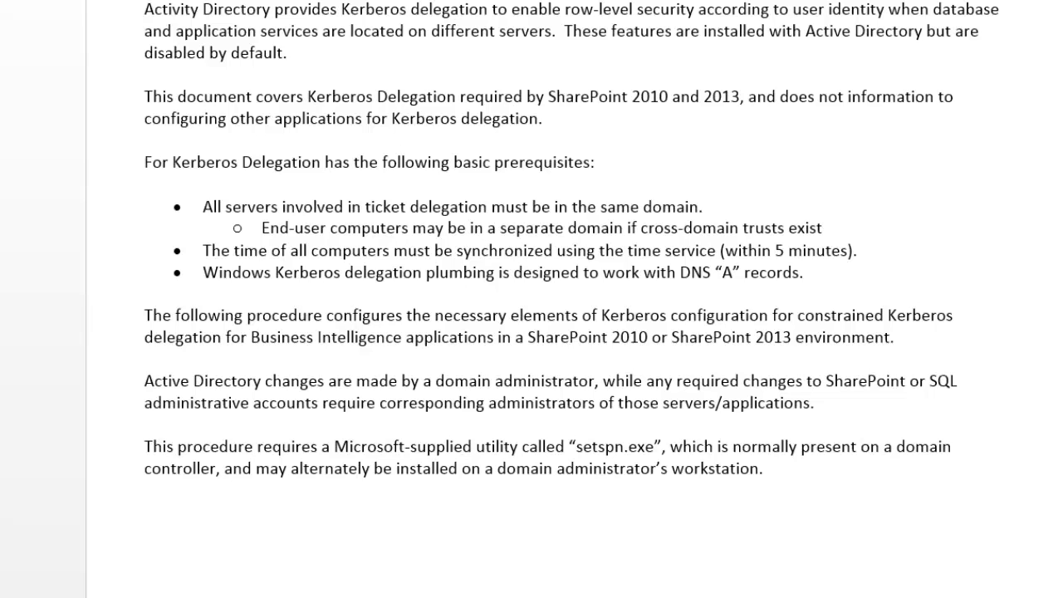
scroll(710, 541, "down", 10)
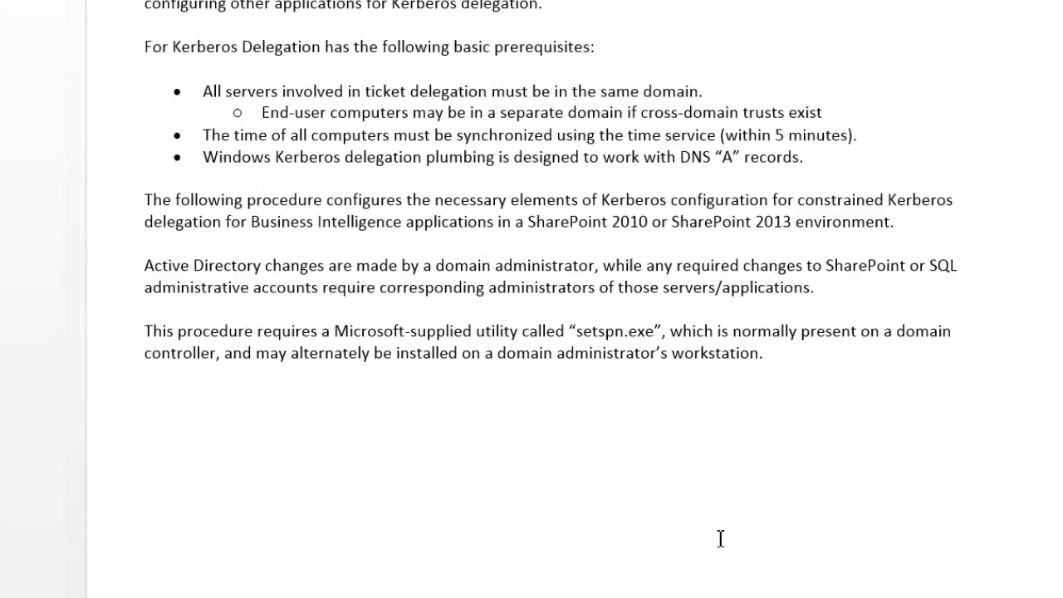
scroll(717, 535, "down", 9)
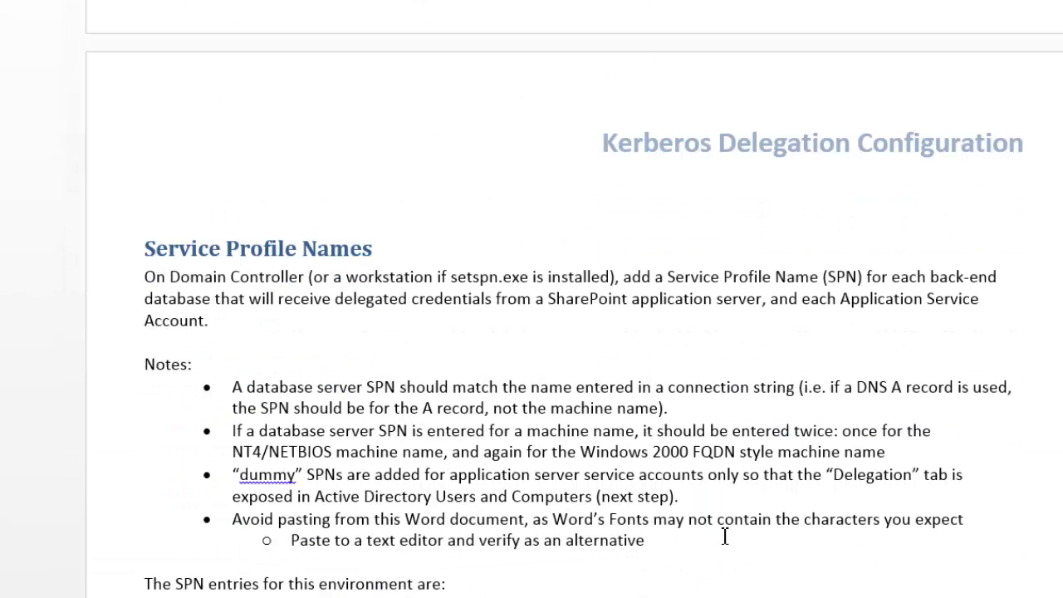
scroll(724, 536, "down", 4)
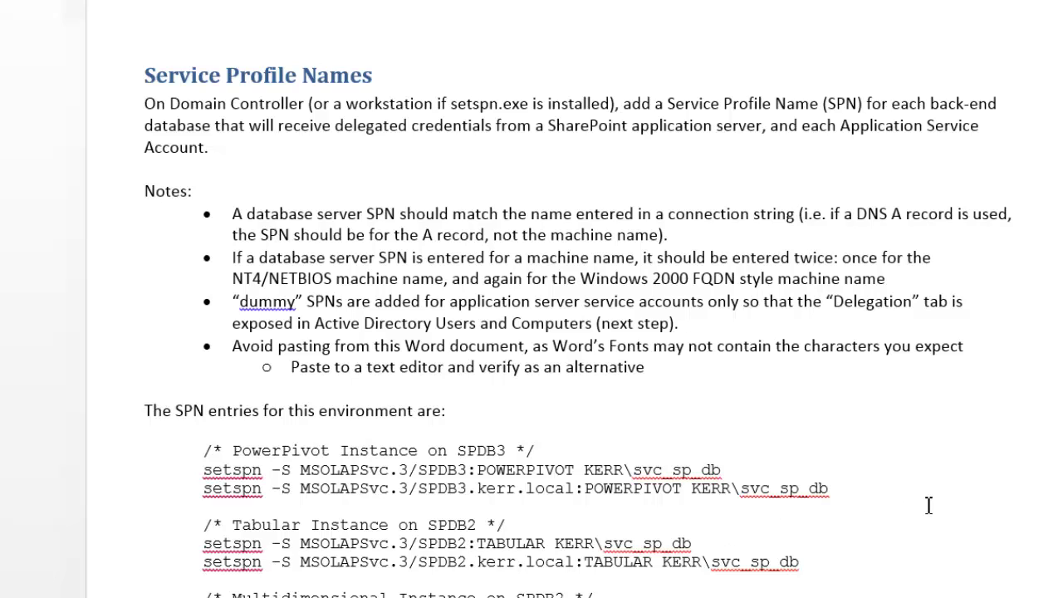
scroll(927, 507, "down", 2)
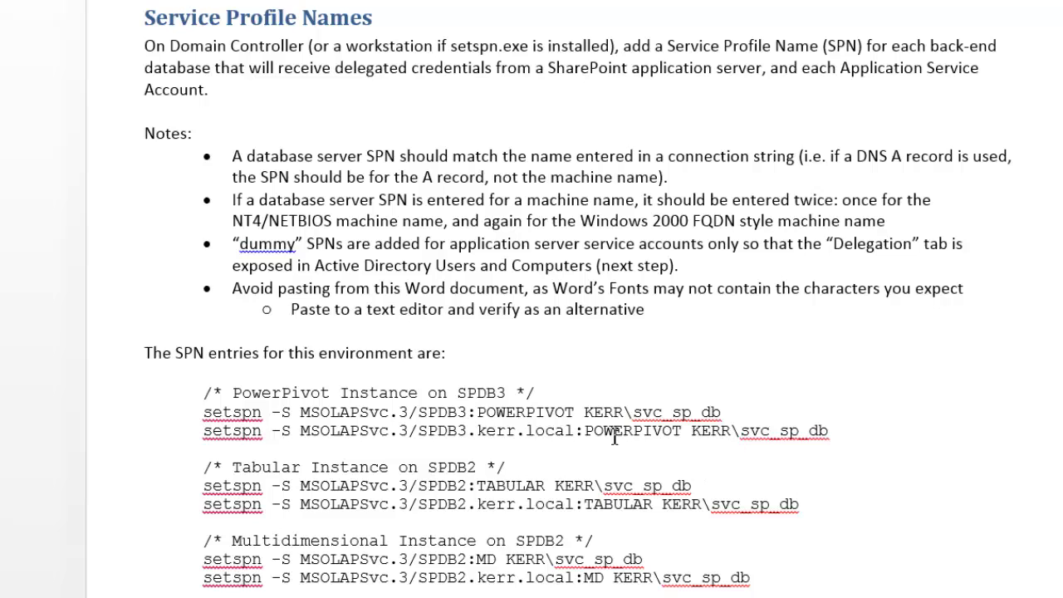
- Highlight the SPN and service account in the first setspn command for the PowerPivot instance on SPDB3, then clear the selection
left_click(304, 435)
left_click_drag(378, 417, 736, 414)
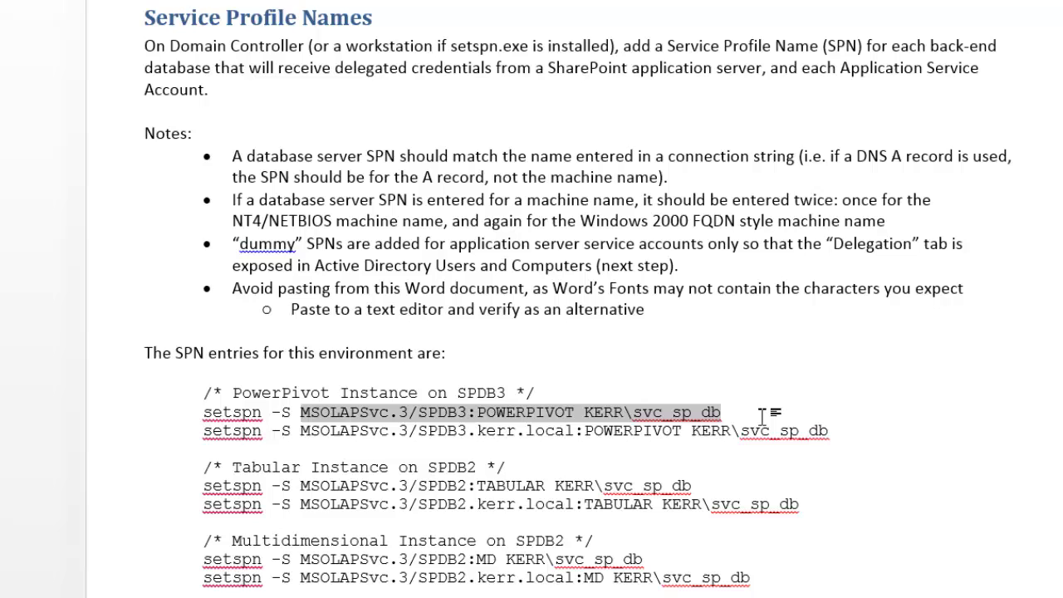
left_click(882, 450)
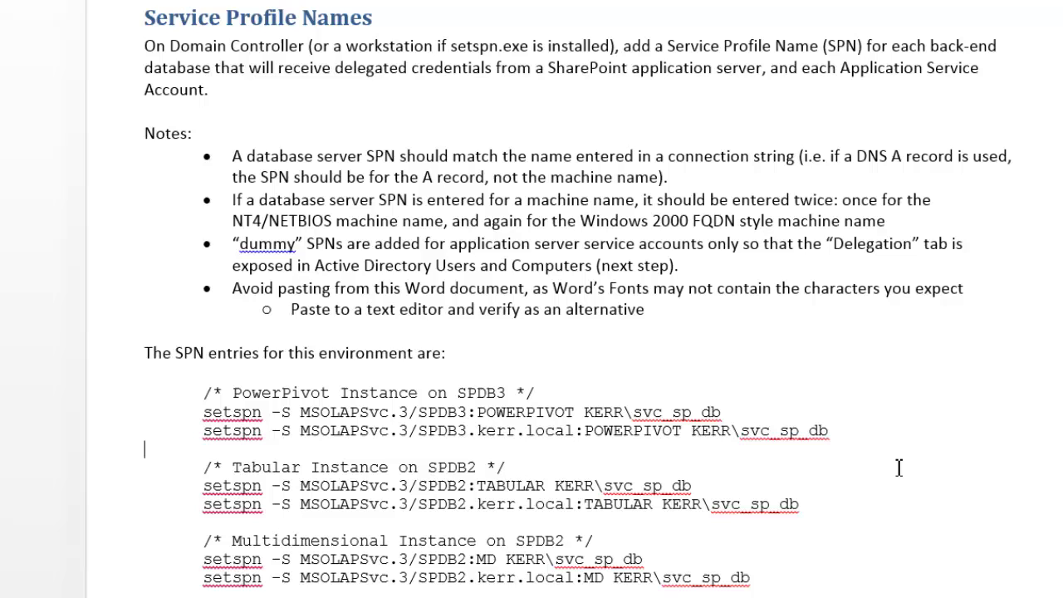
- Examine the parts of the first PowerPivot setspn command by highlighting its service class, the SPDB3 server name and the service account
scroll(306, 533, "down", 3)
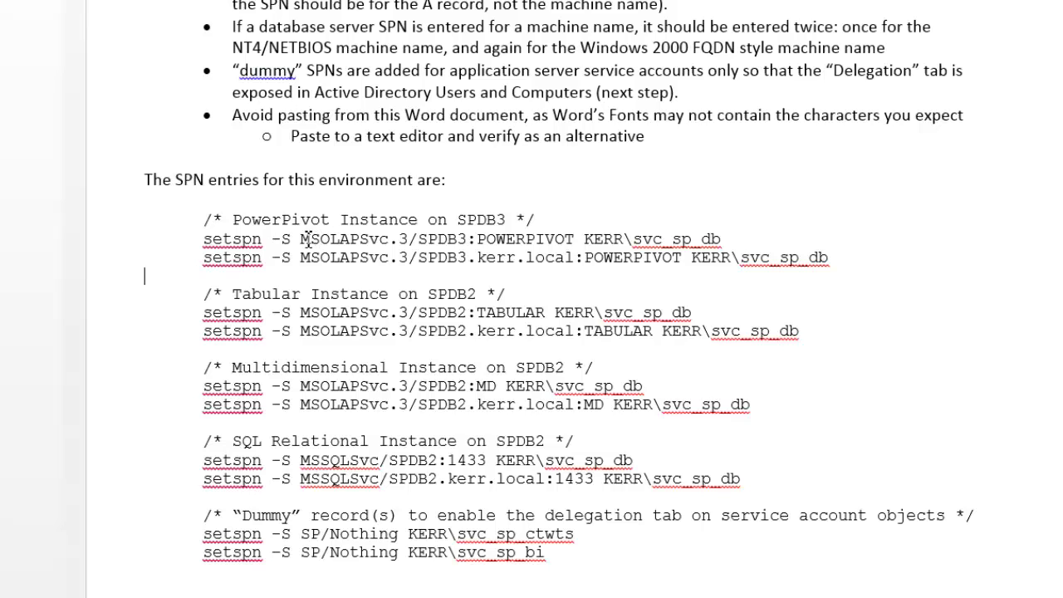
left_click_drag(302, 239, 411, 240)
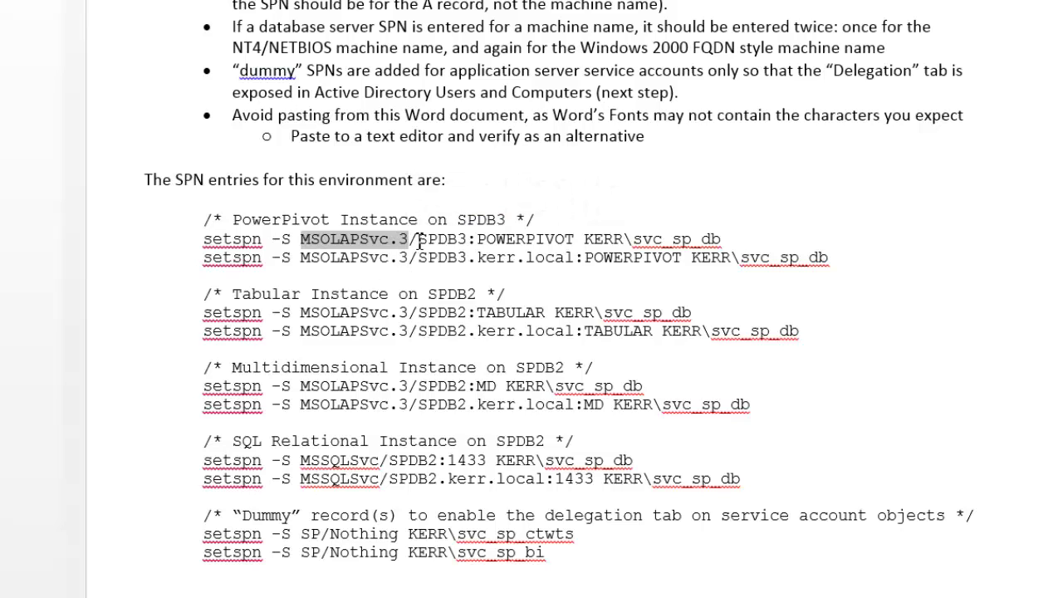
left_click_drag(418, 239, 467, 239)
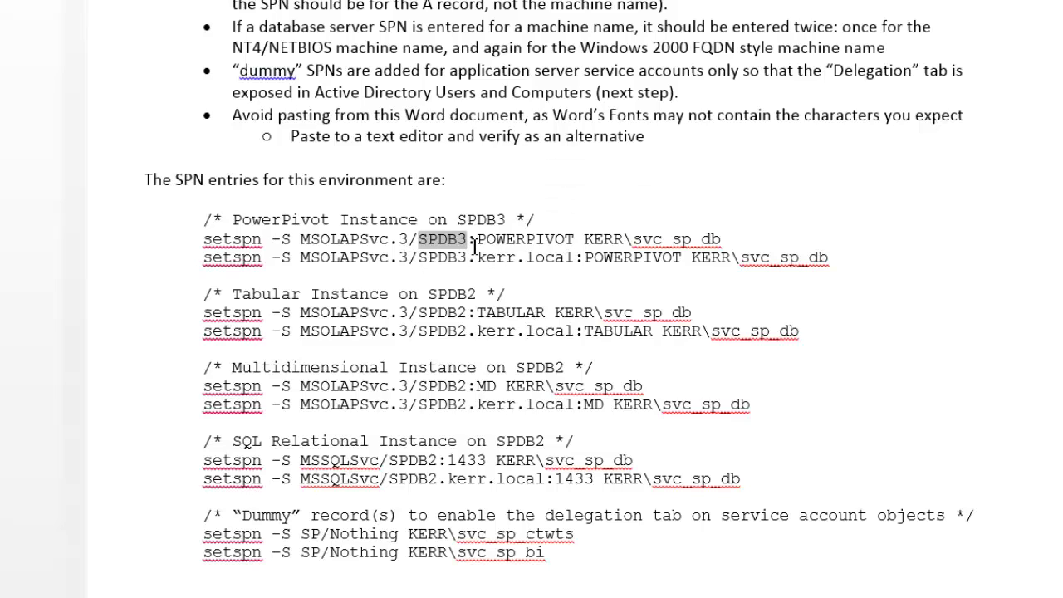
left_click_drag(479, 239, 719, 240)
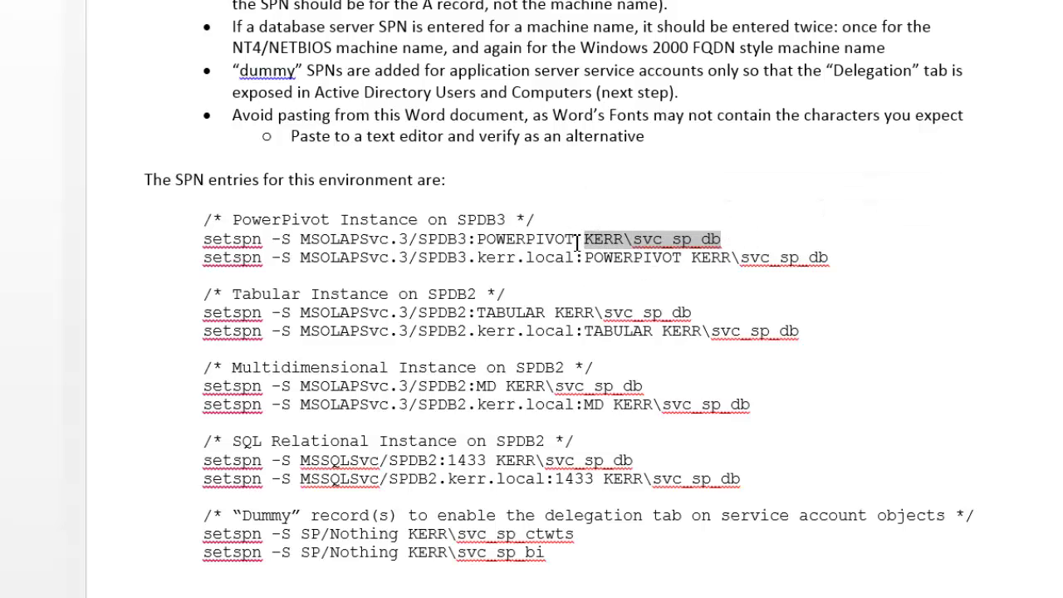
left_click_drag(577, 240, 347, 240)
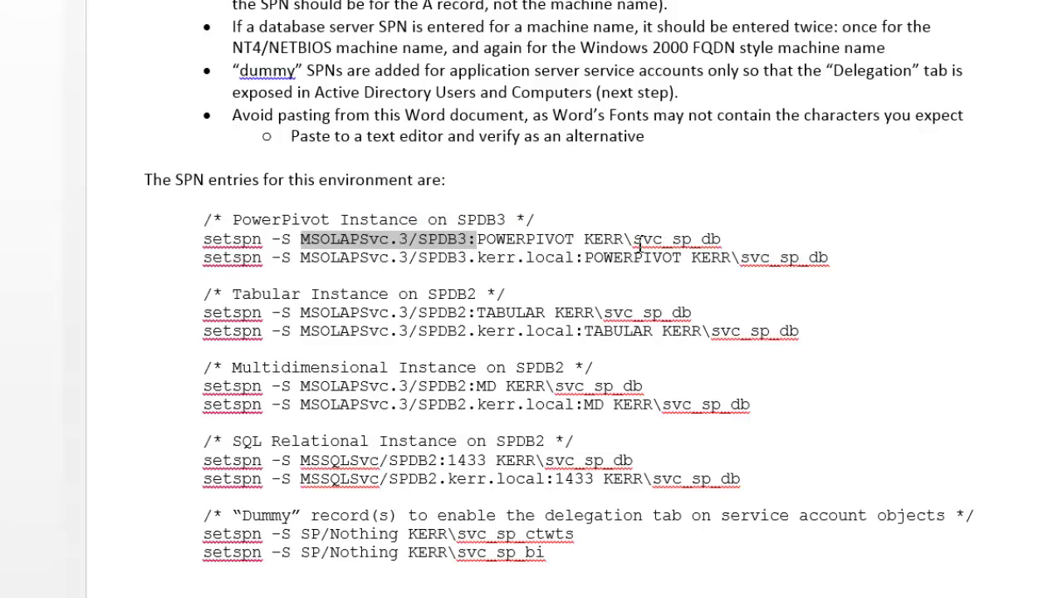
left_click_drag(660, 241, 707, 242)
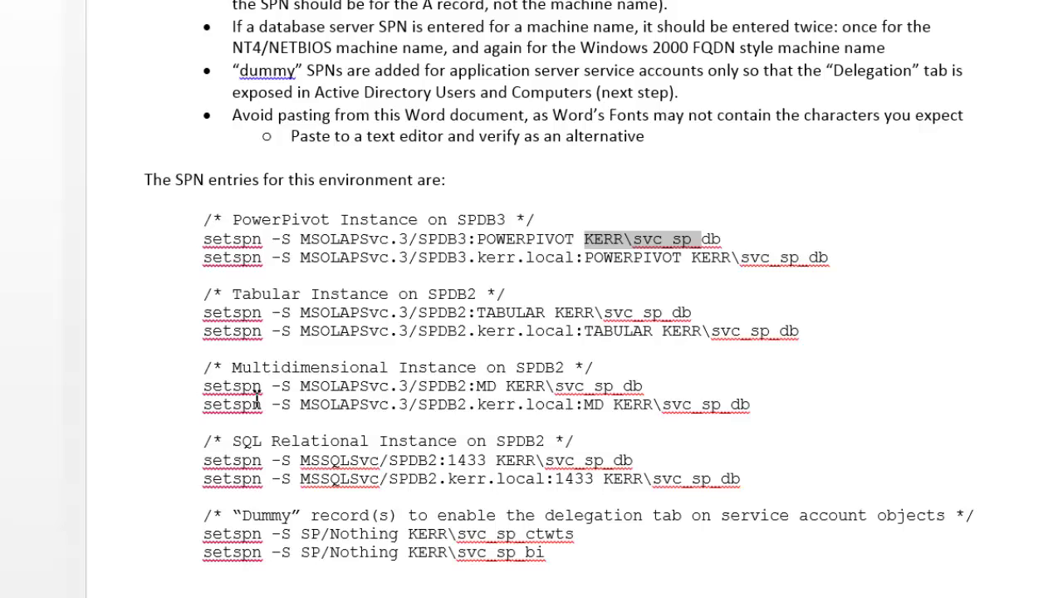
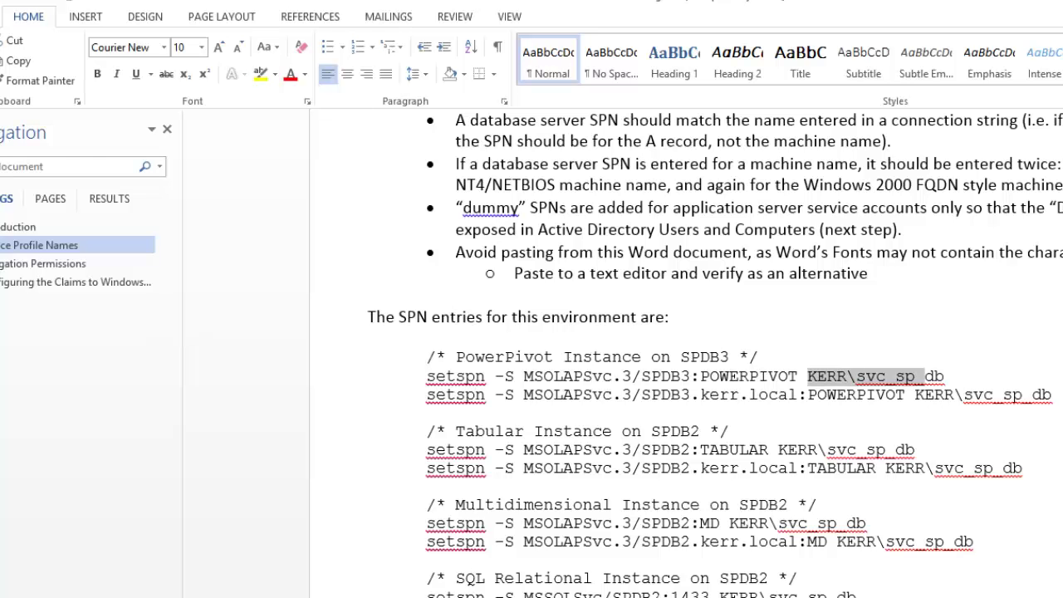
left_click_drag(908, 379, 925, 379)
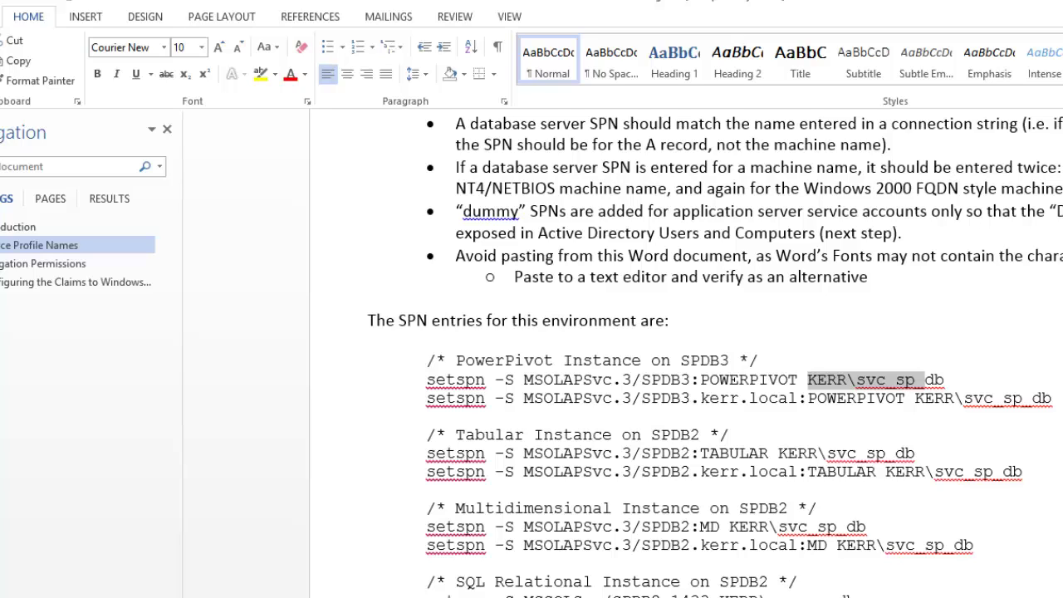
key("Right")
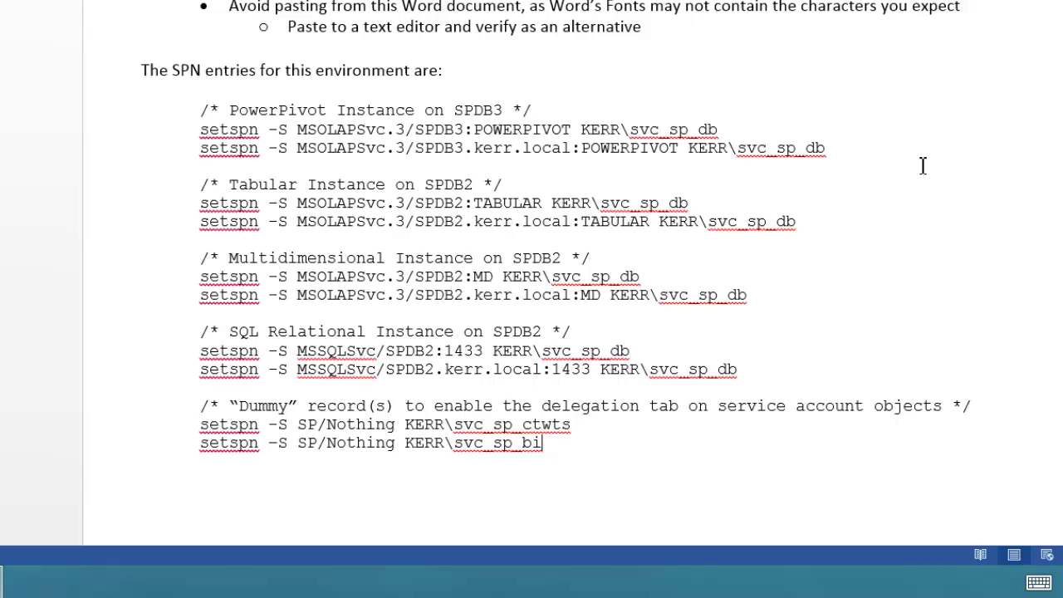
- Review the delegation permissions table by highlighting the permitted delegations and the two application service accounts
scroll(532, 291, "down", 3)
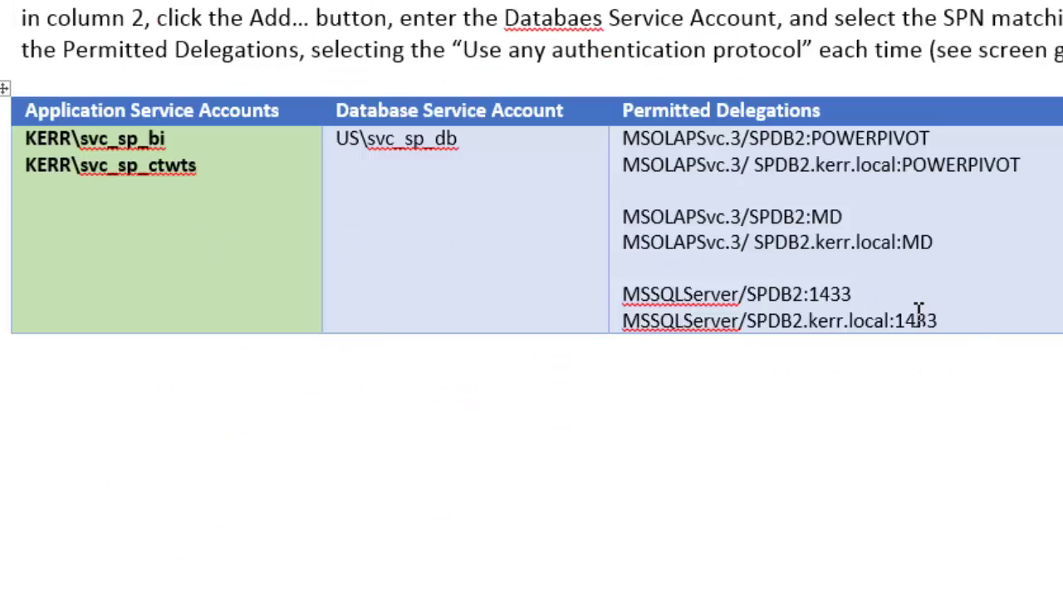
left_click_drag(962, 322, 639, 128)
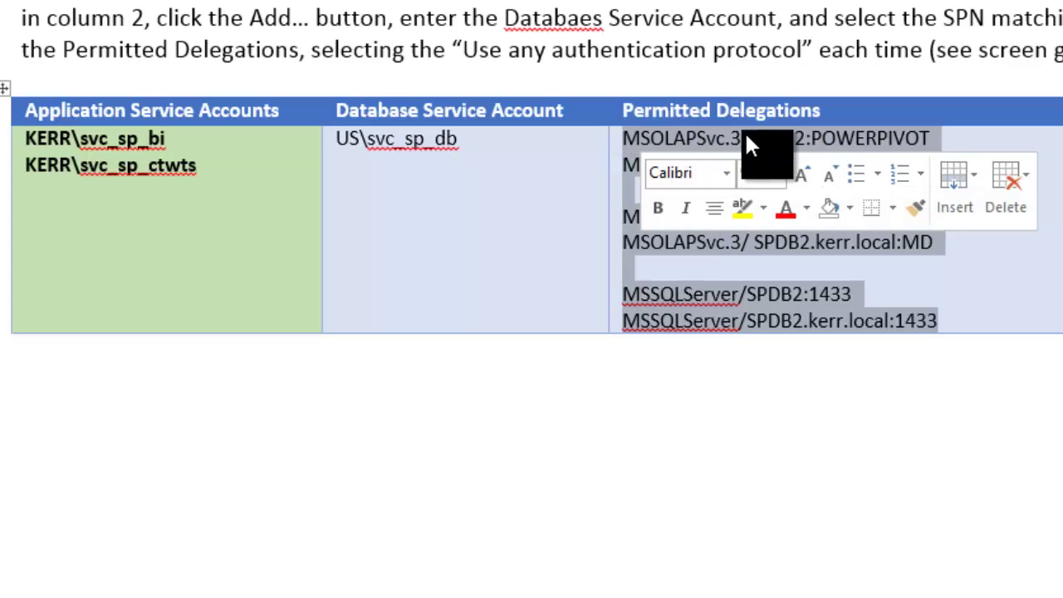
key("Right")
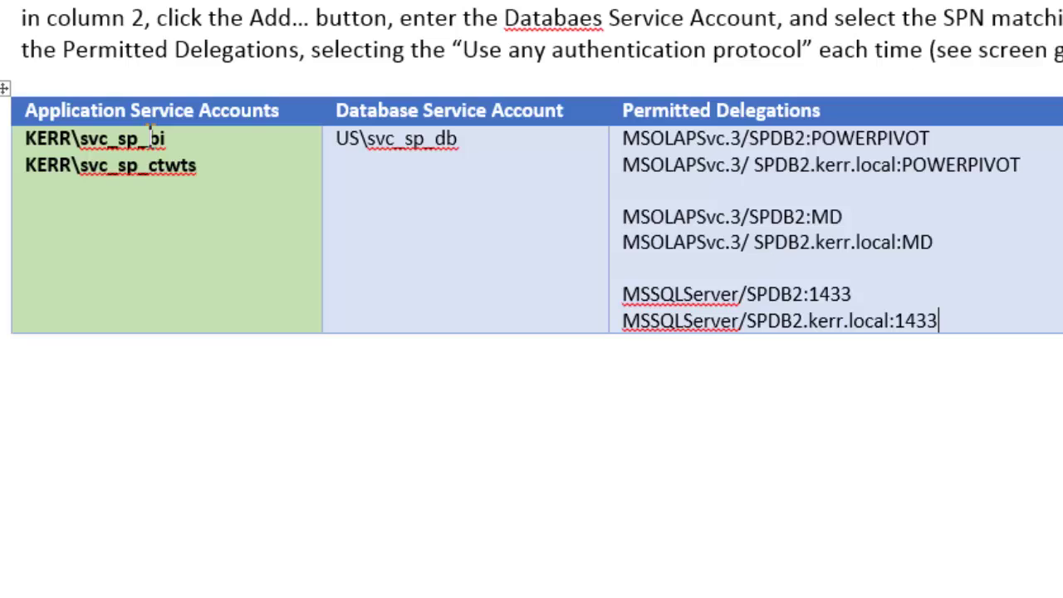
left_click_drag(207, 166, 15, 137)
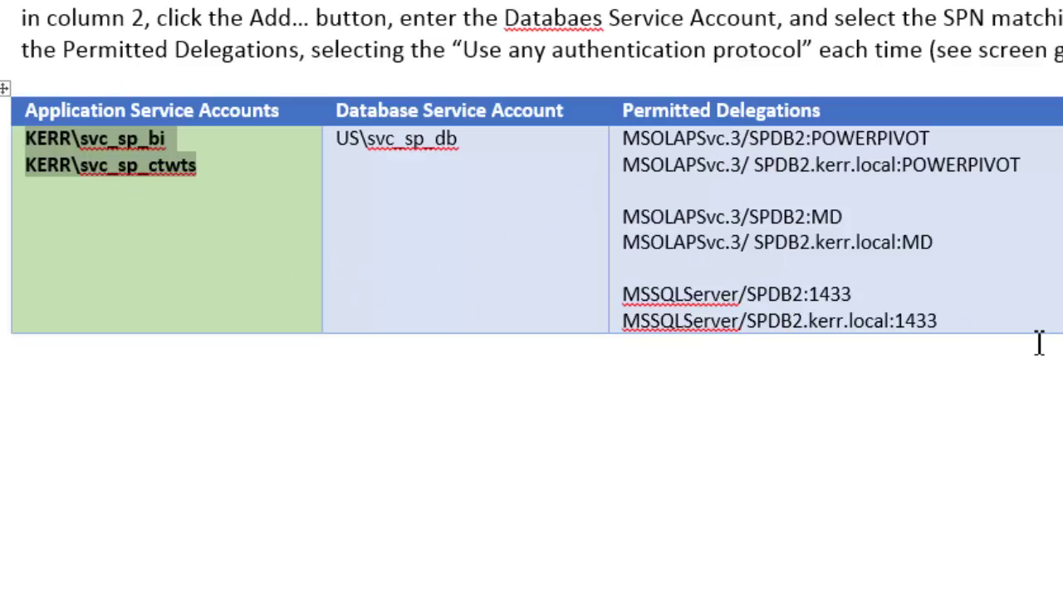
left_click(1053, 264)
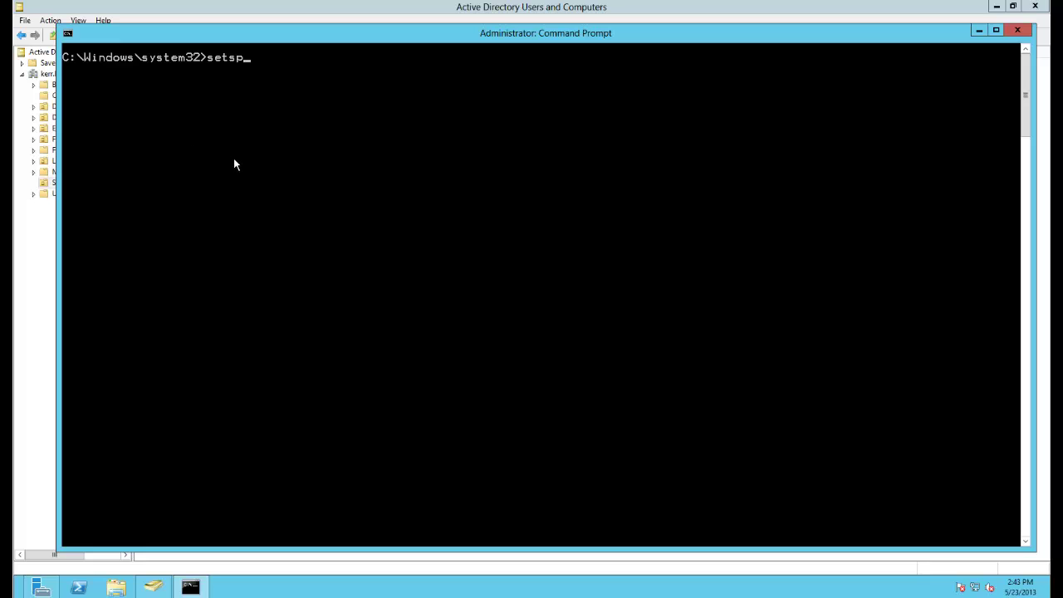
- In the administrator Command Prompt, list the database service account's SPNs with setspn -L svc_sp_db
key("BackSpace")
key("BackSpace")
key("BackSpace")
key("BackSpace")
key("BackSpace")
type("set")
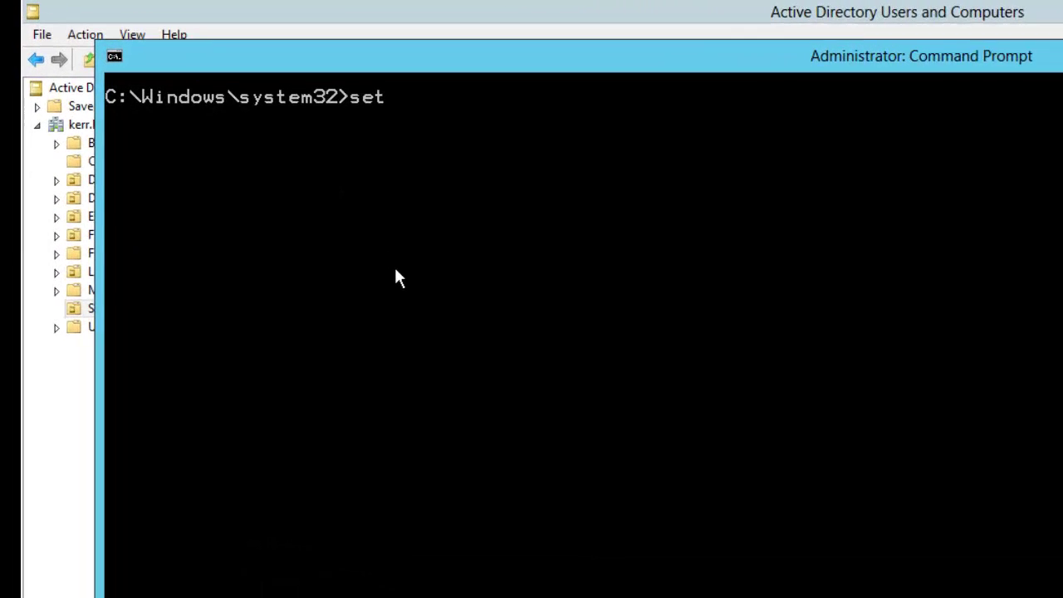
type("pn")
key("BackSpace")
key("BackSpace")
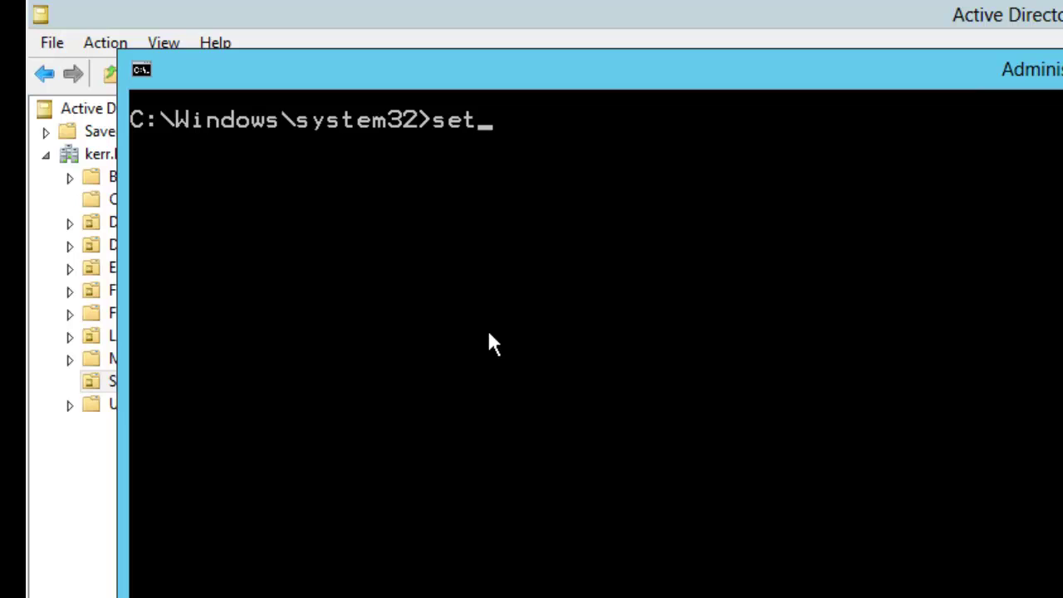
type("spn -L svc_sp_d")
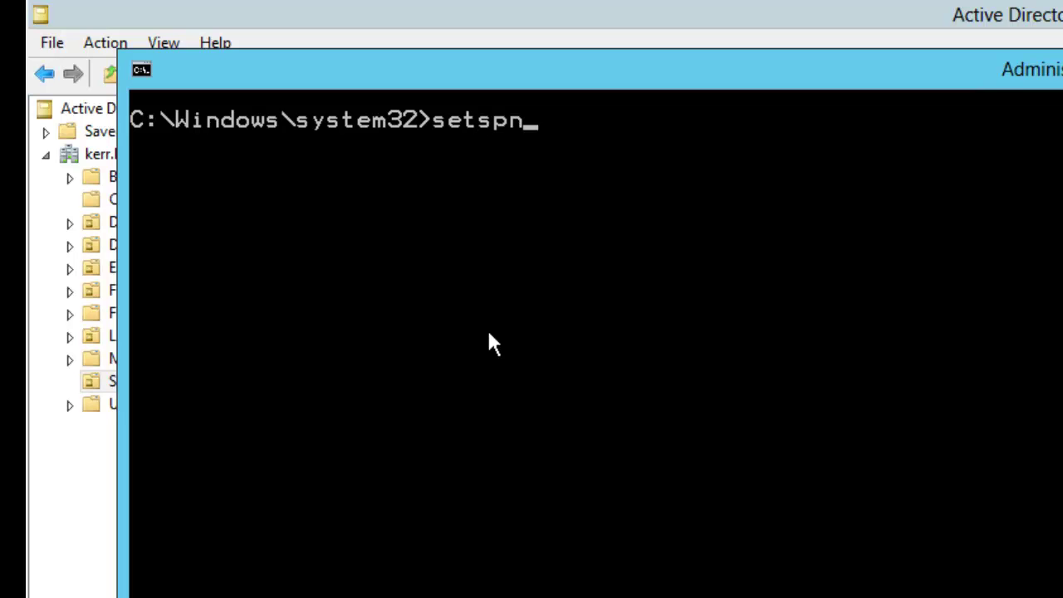
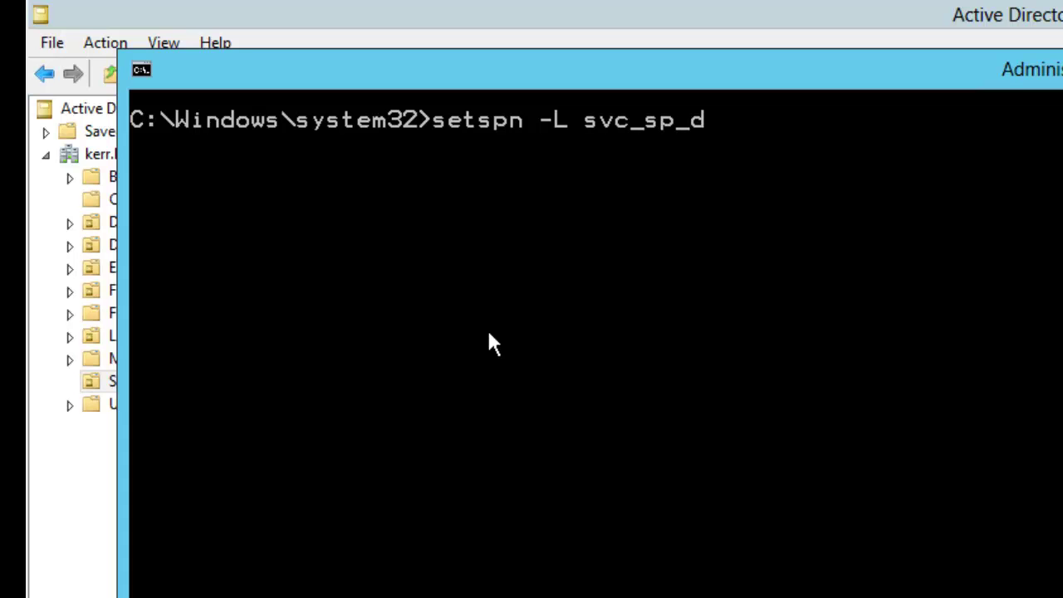
type("b")
key("Return")
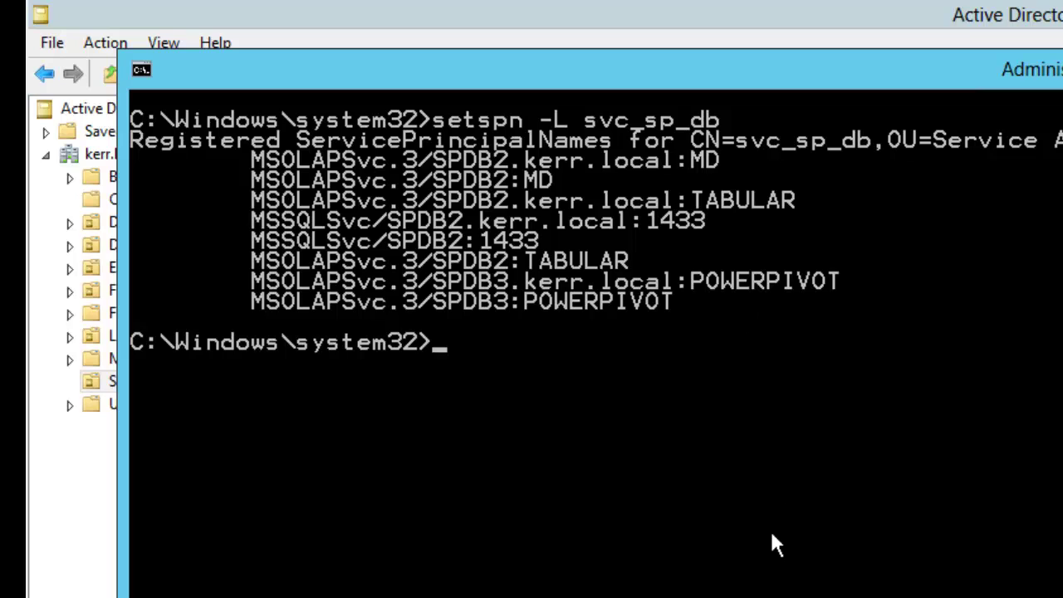
- List the SPNs registered for the BI service account with setspn -L svc_sp_bi
type("set")
key("Up")
key("BackSpace")
key("BackSpace")
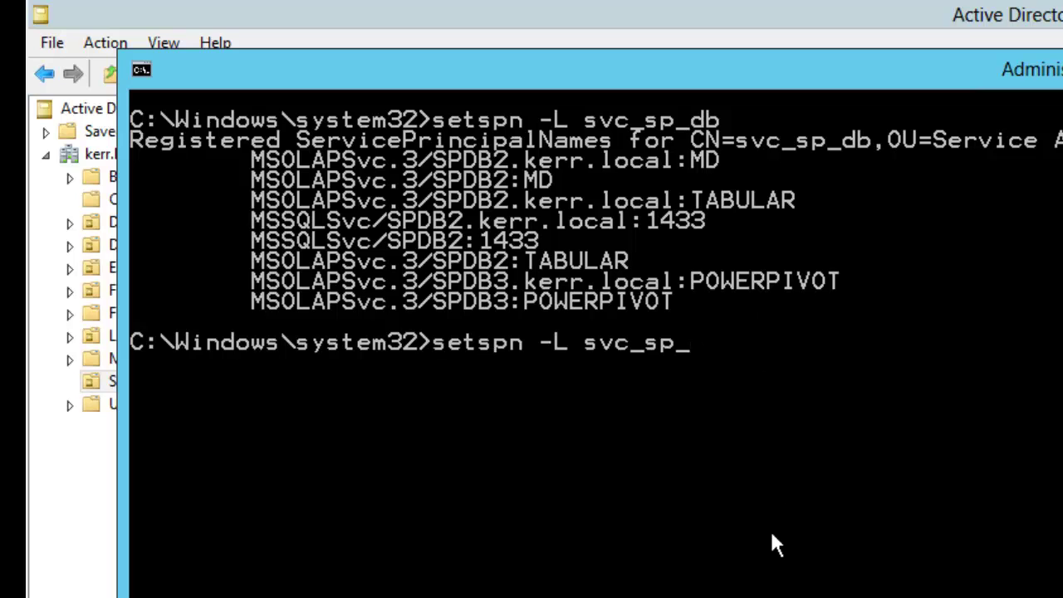
type("bi")
key("Return")
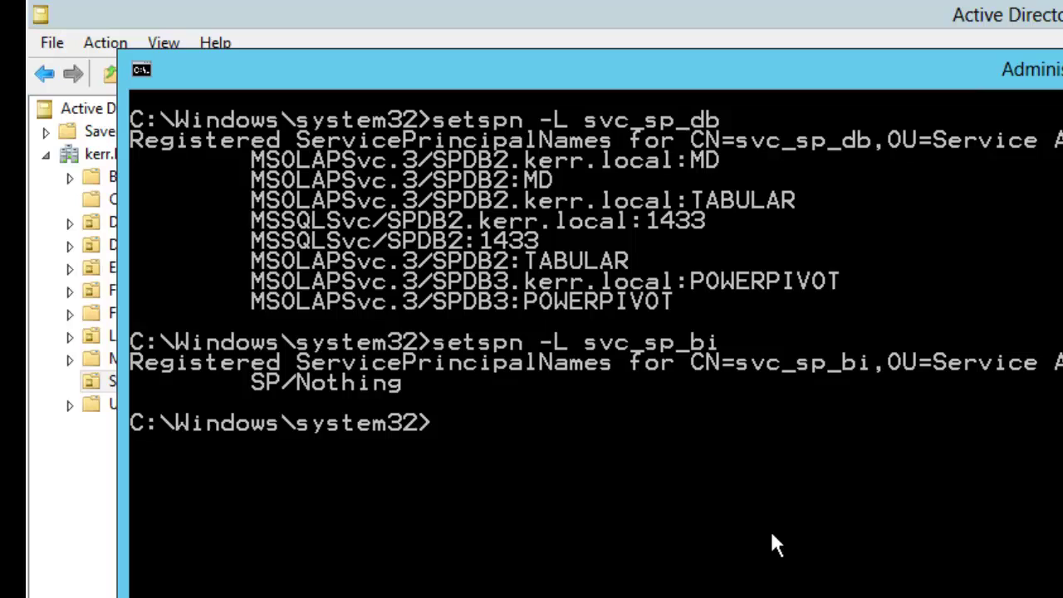
- List the SPNs registered for the Claims to Windows Token Service account with setspn -L svc_sp_ctwts
key("Up")
key("BackSpace")
key("BackSpace")
type("c_sp_c")
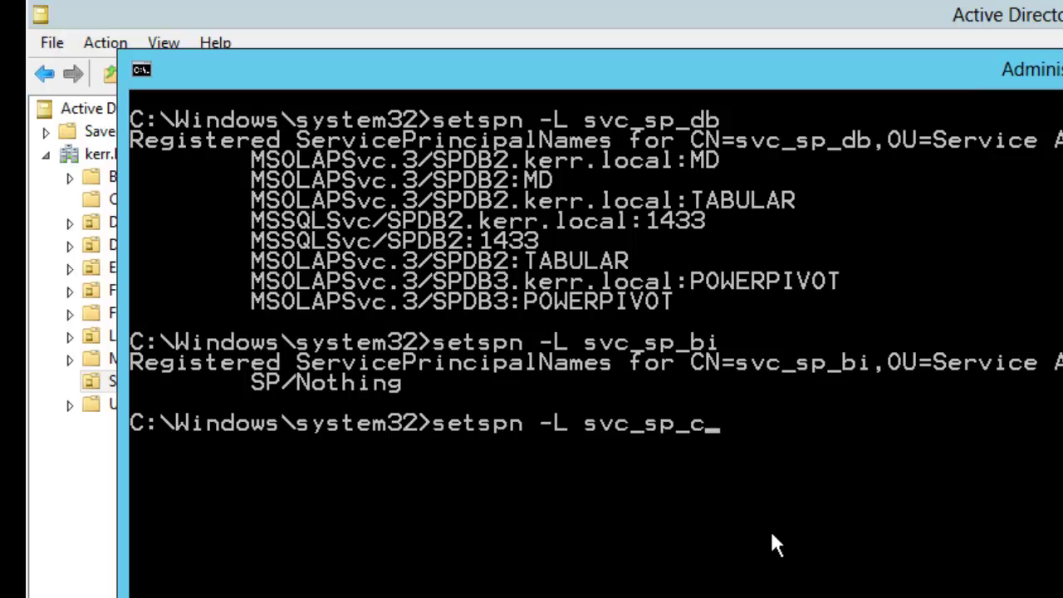
type("twts")
key("Return")
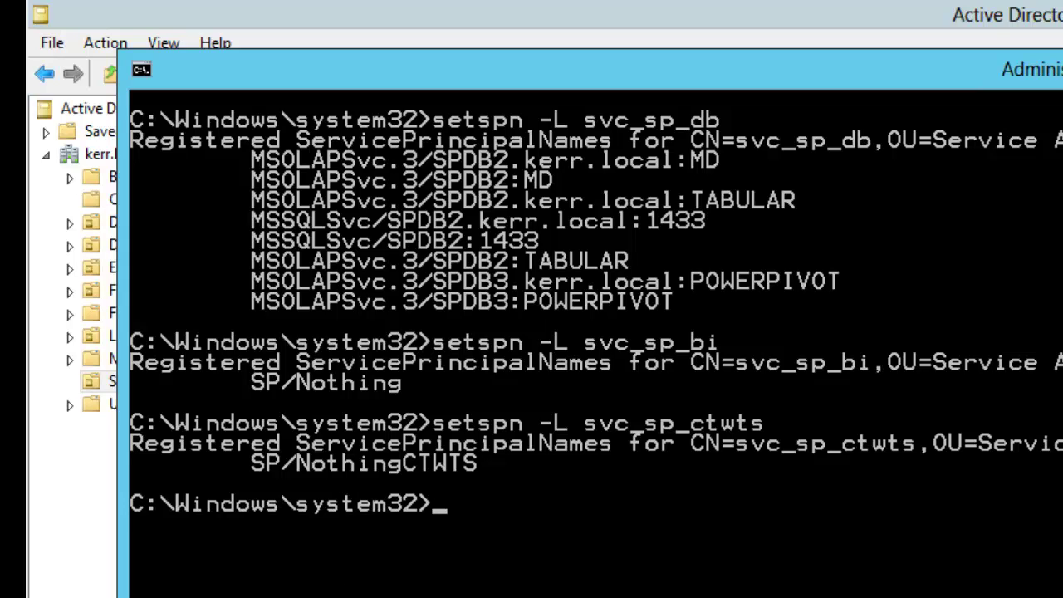
- Switch to Active Directory Users and Computers and examine svc_sp_bi's delegation settings, highlighting the MSSQLSvc entry for SPDB2 on port 1433
key("alt+Tab")
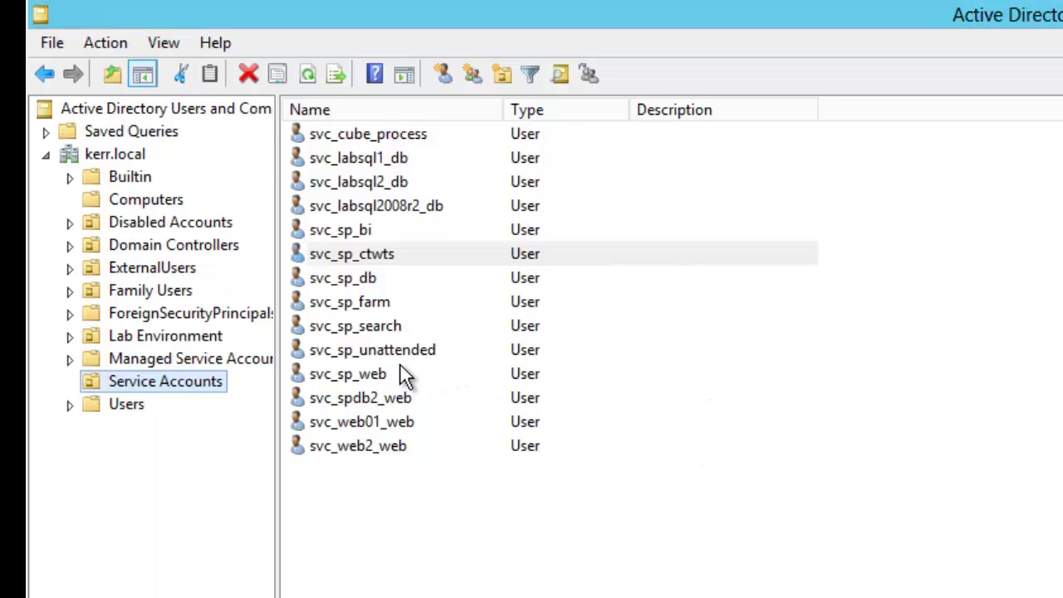
left_click(338, 230)
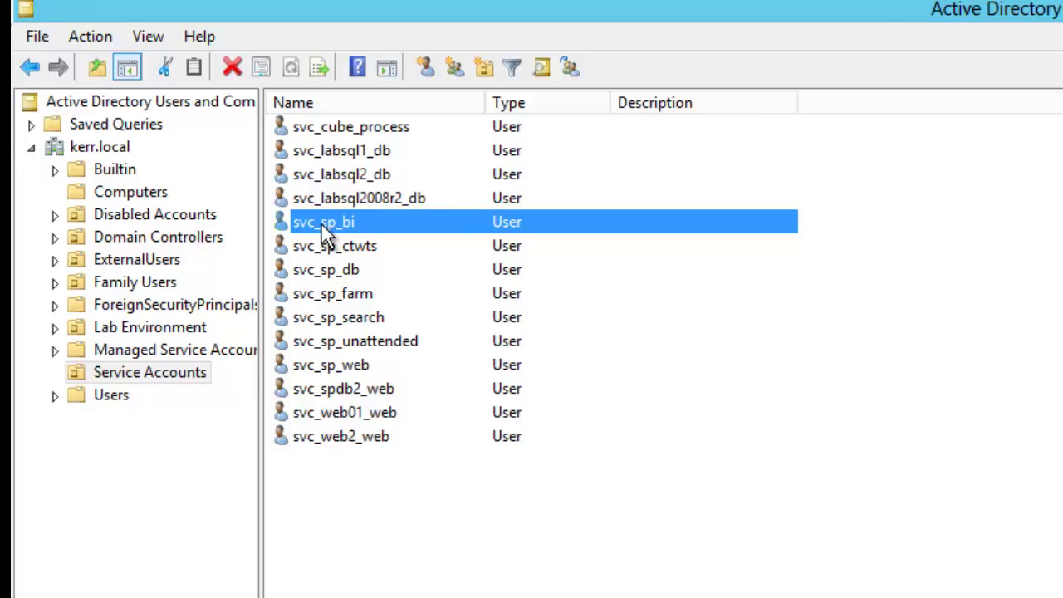
double_click(321, 225)
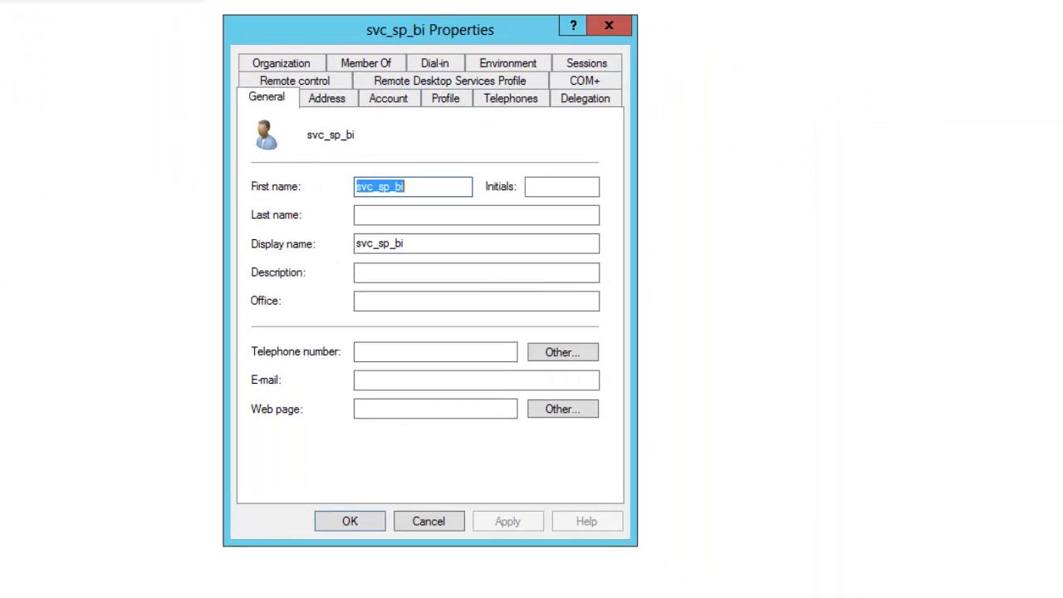
left_click(571, 103)
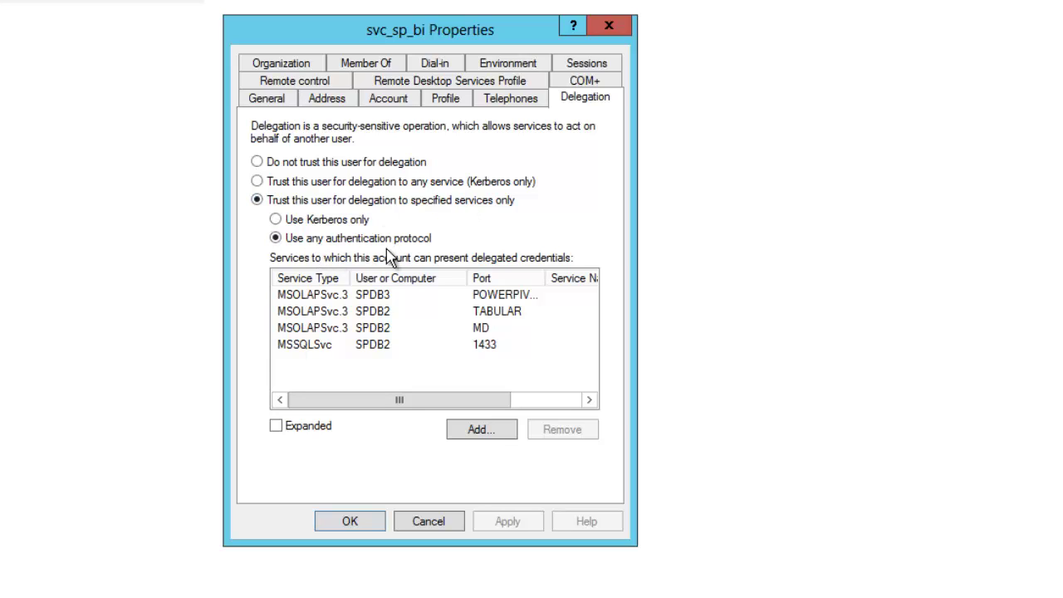
key("ctrl+KP_Add")
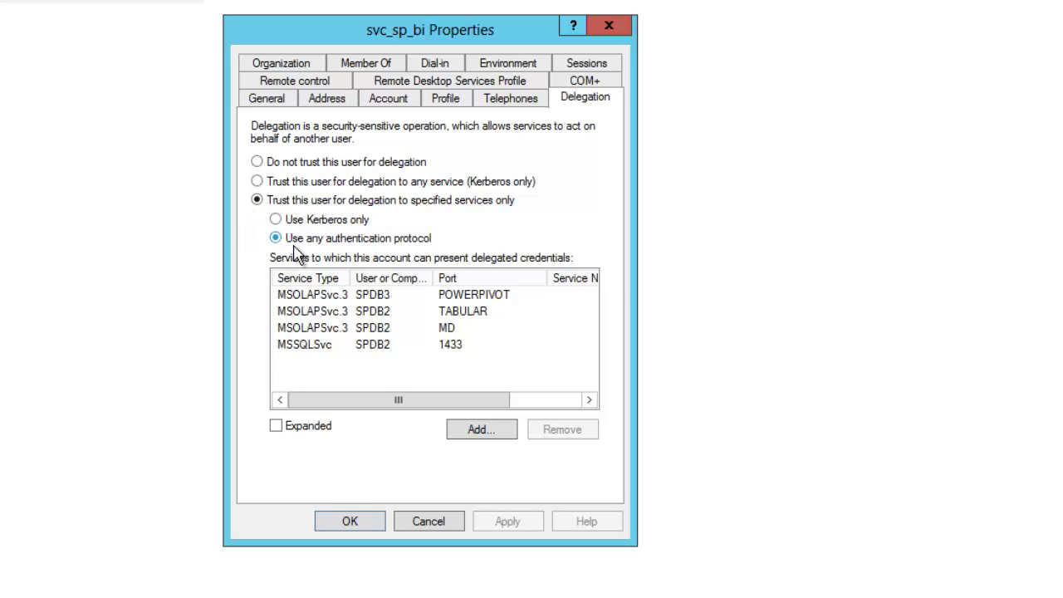
left_click(304, 353)
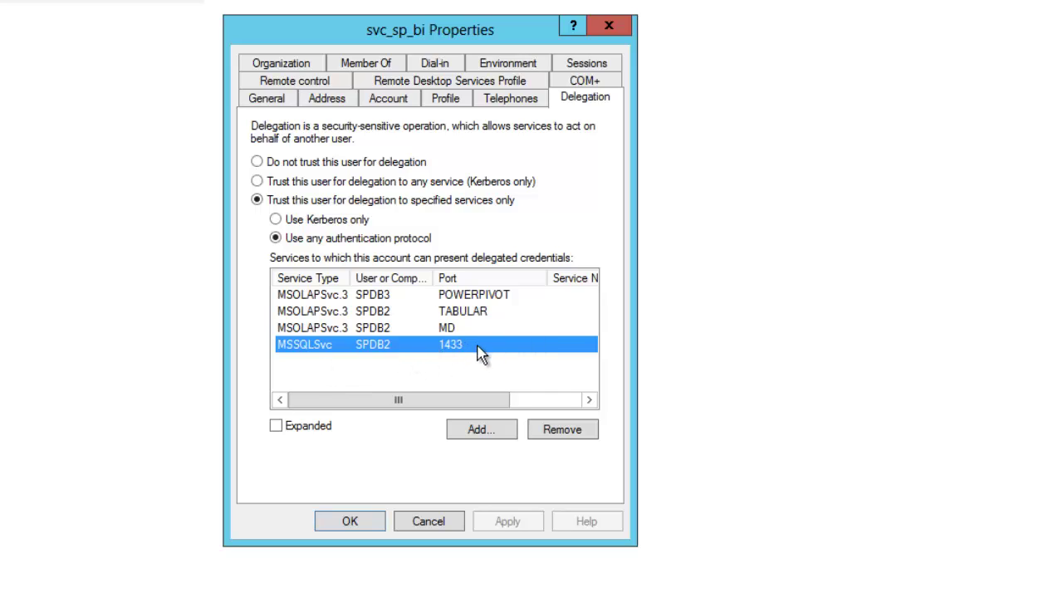
- Start adding delegated services to svc_sp_bi and load the services available from the database service account svc_sp_db
left_click(469, 434)
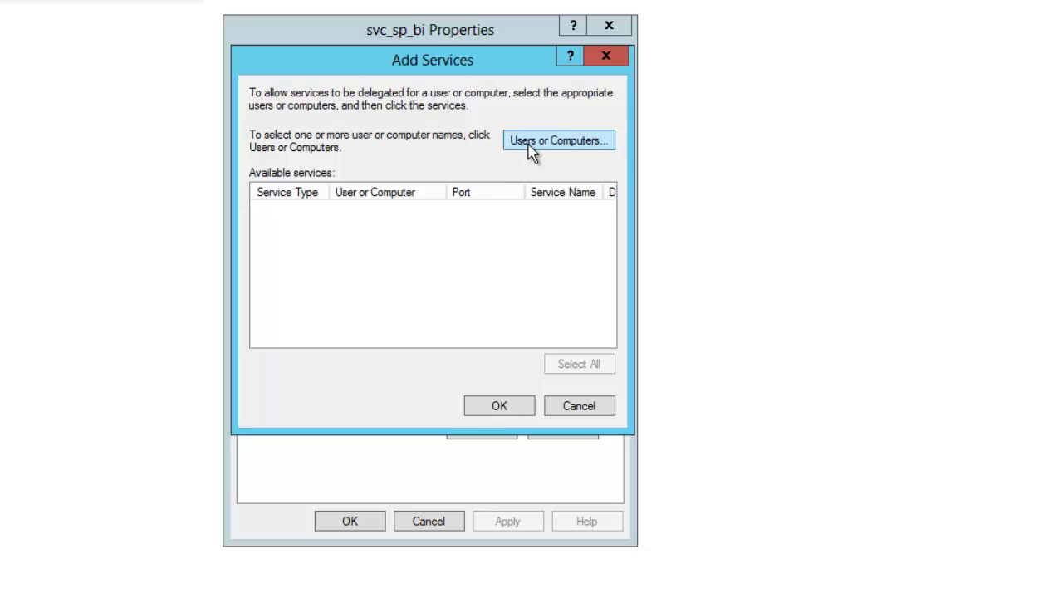
left_click(553, 146)
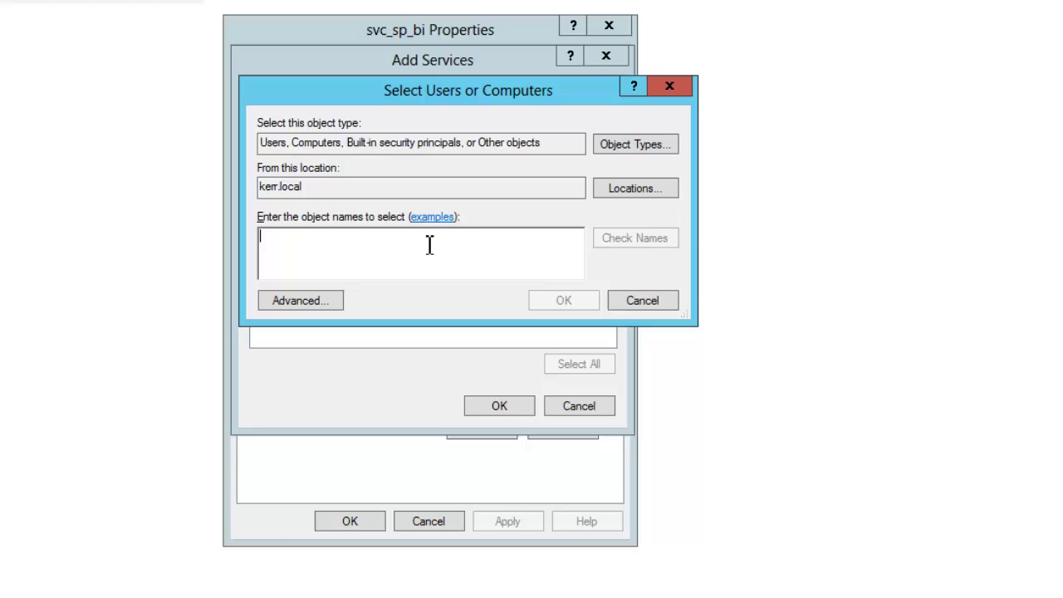
type("svc_")
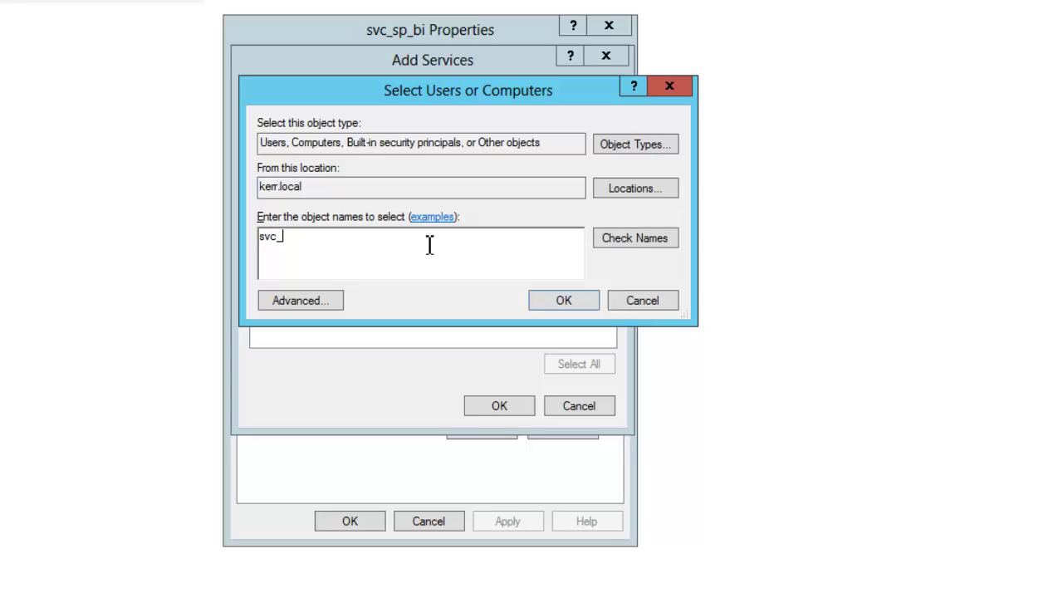
type("s")
type("b")
left_click(564, 300)
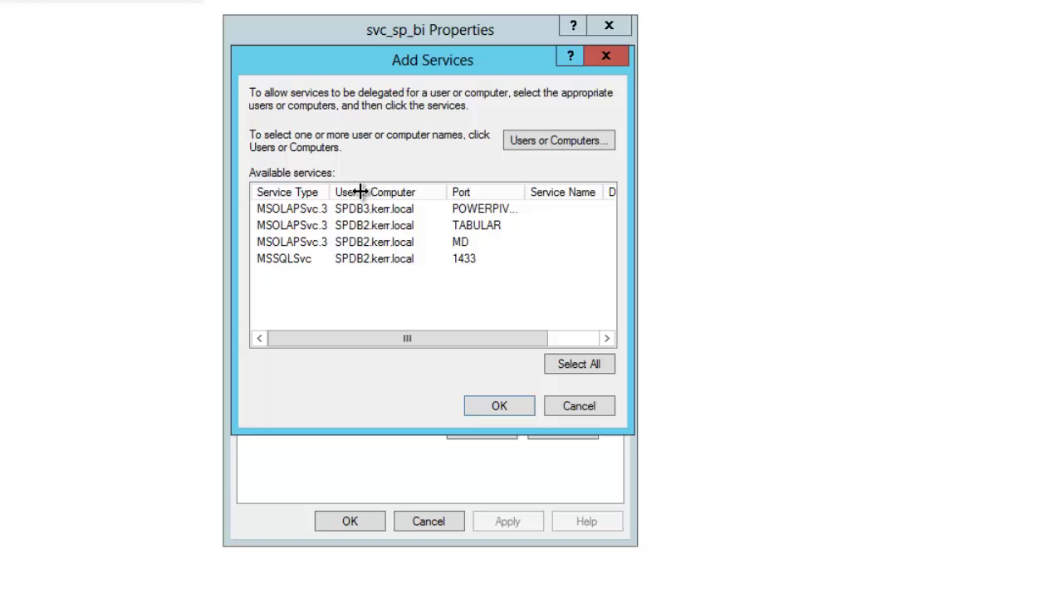
- Widen the Service Type column, select the three MSOLAPSvc.3 services and the MSSQLSvc service, and cancel adding them
left_click_drag(359, 191, 398, 192)
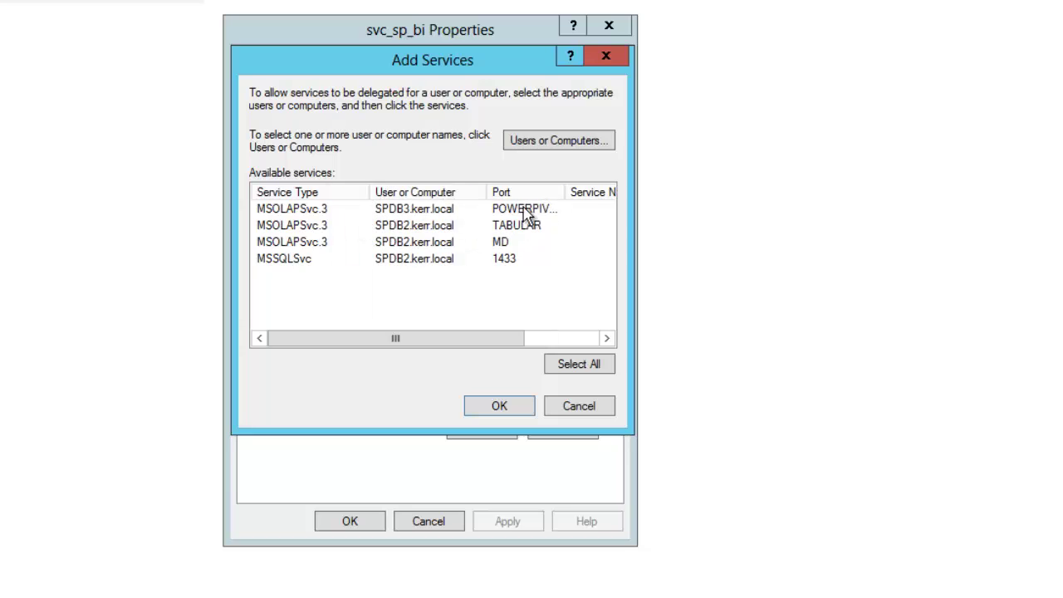
left_click(269, 210)
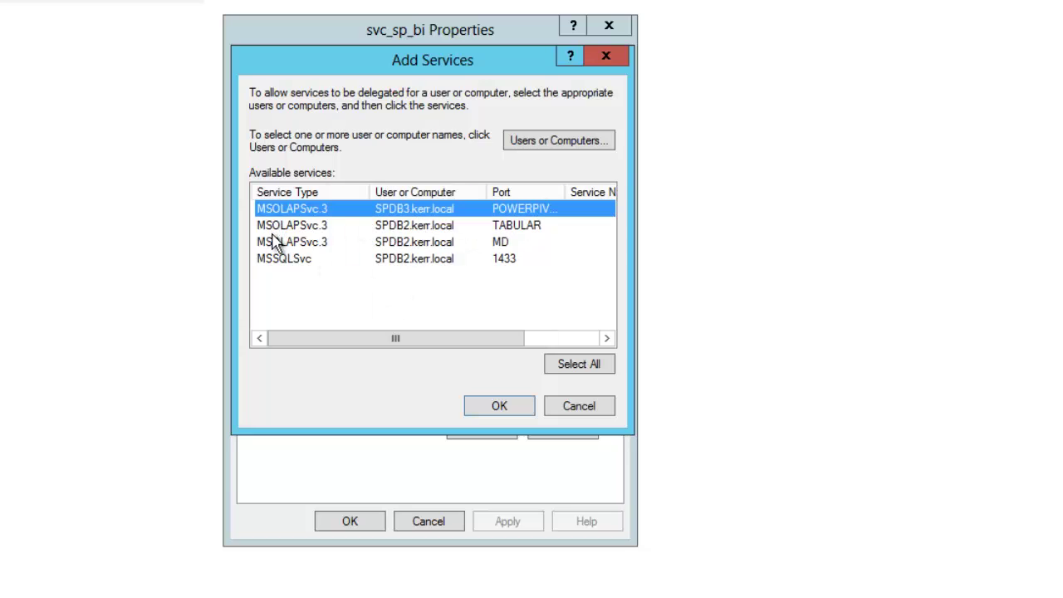
left_click(286, 260, "shift")
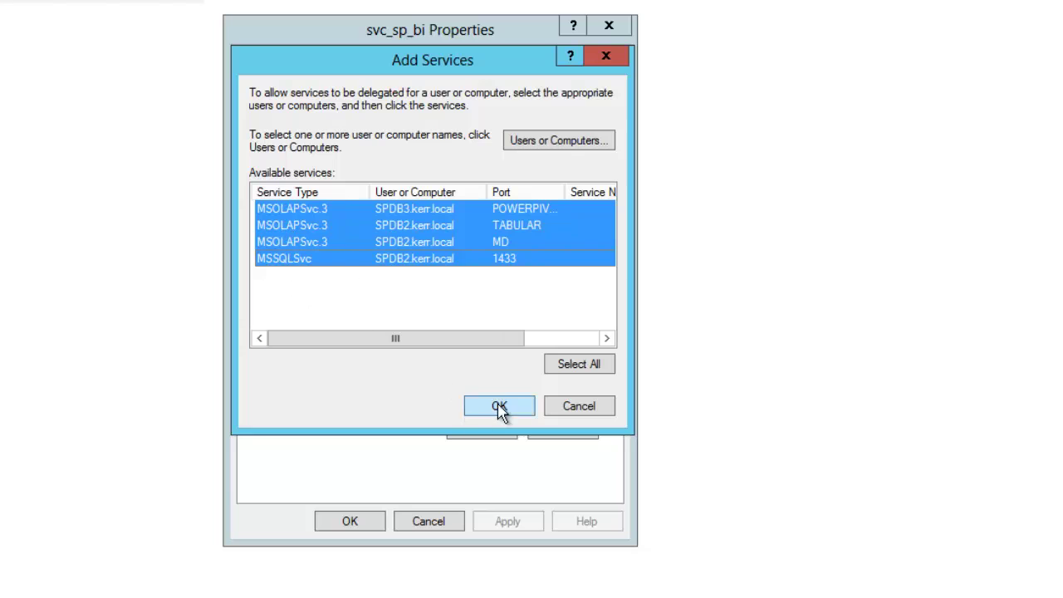
left_click(562, 406)
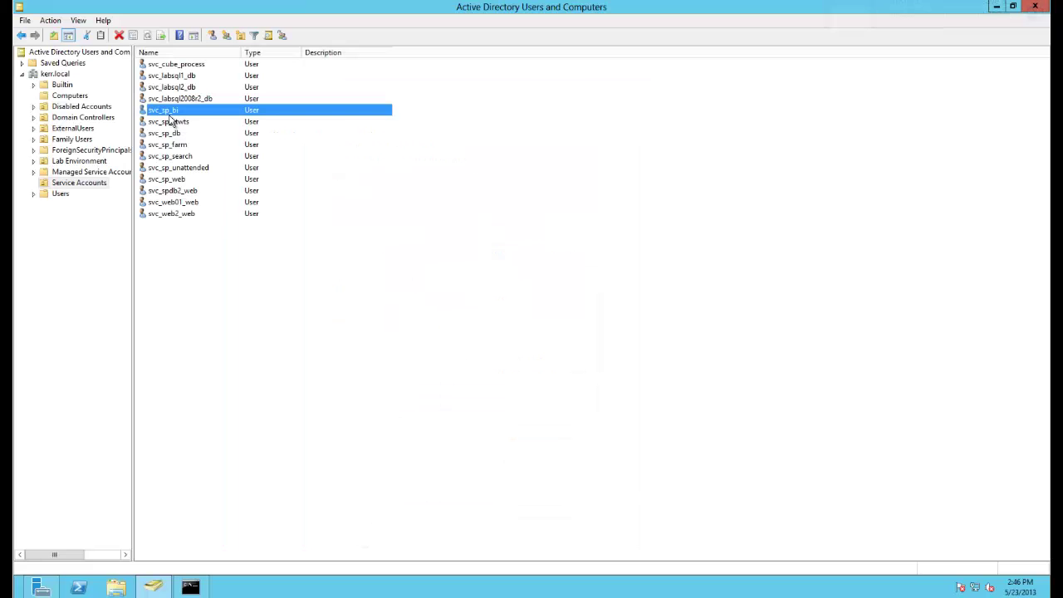
- Examine the delegation settings and permitted services of the svc_sp_ctwts account, and close its properties without changes
double_click(170, 122)
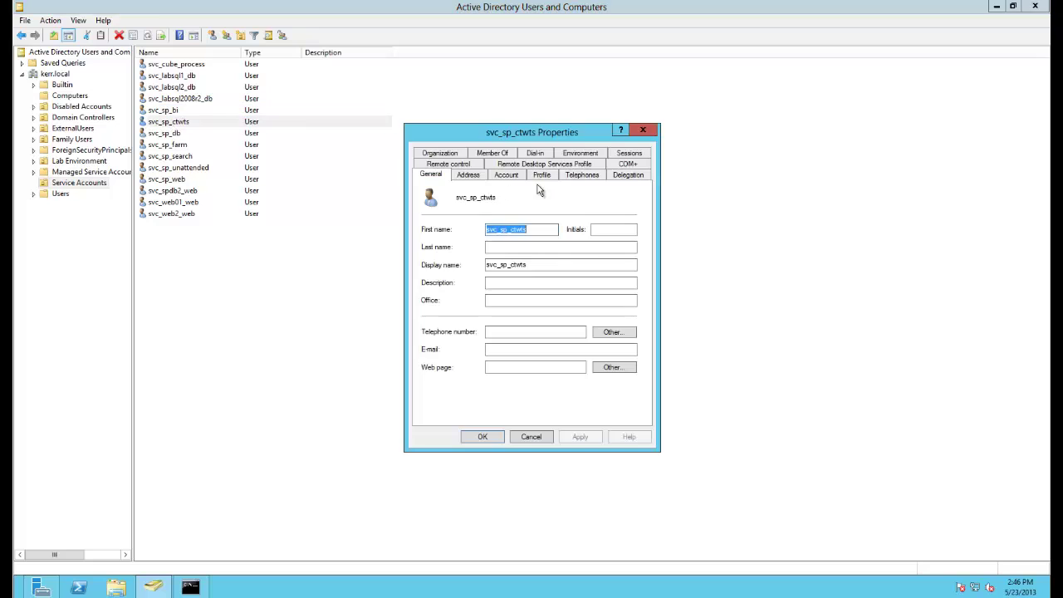
left_click(628, 174)
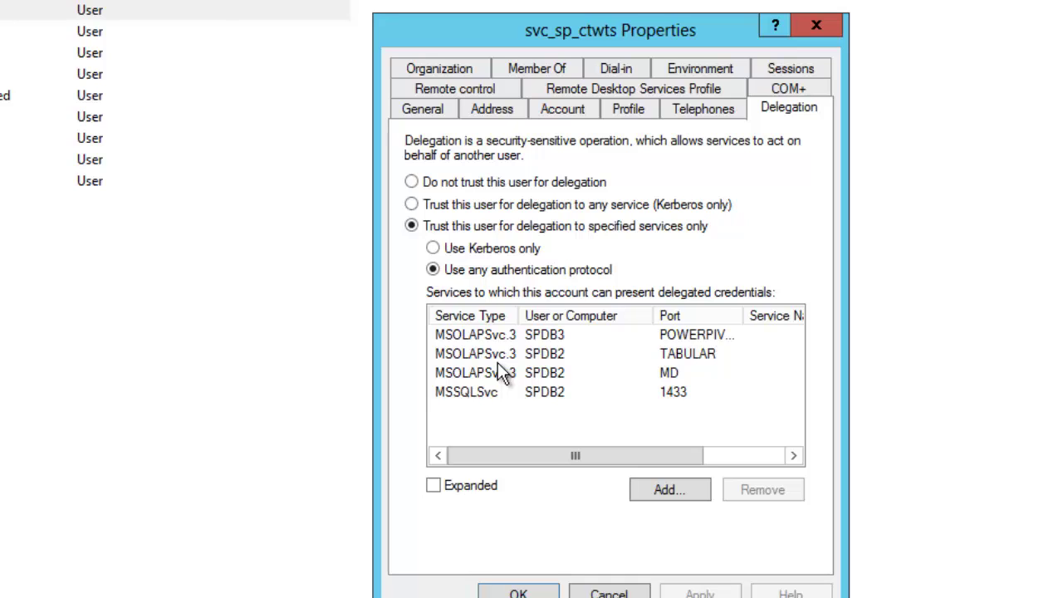
left_click(609, 593)
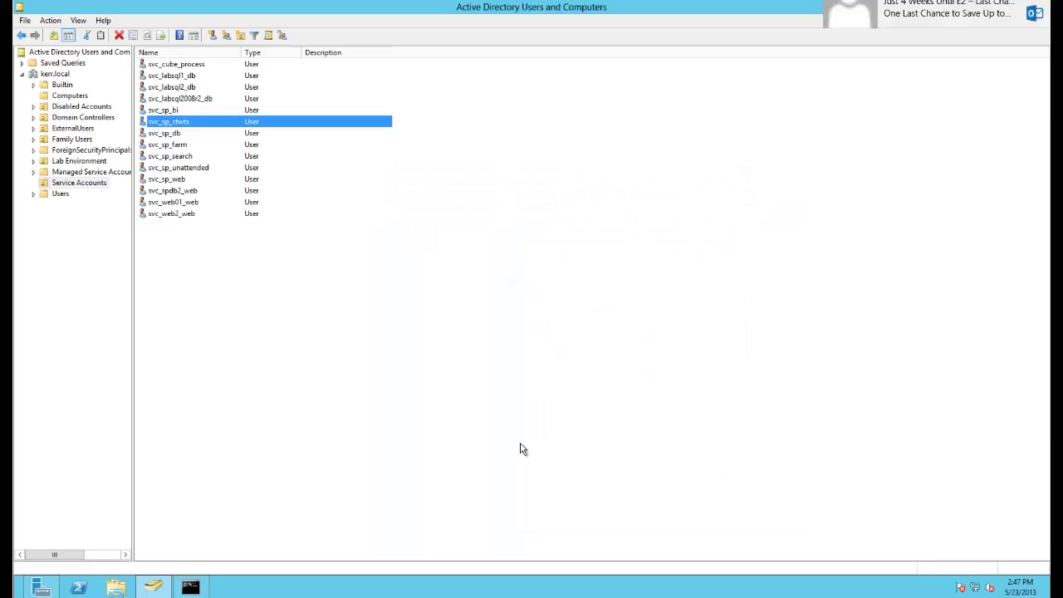